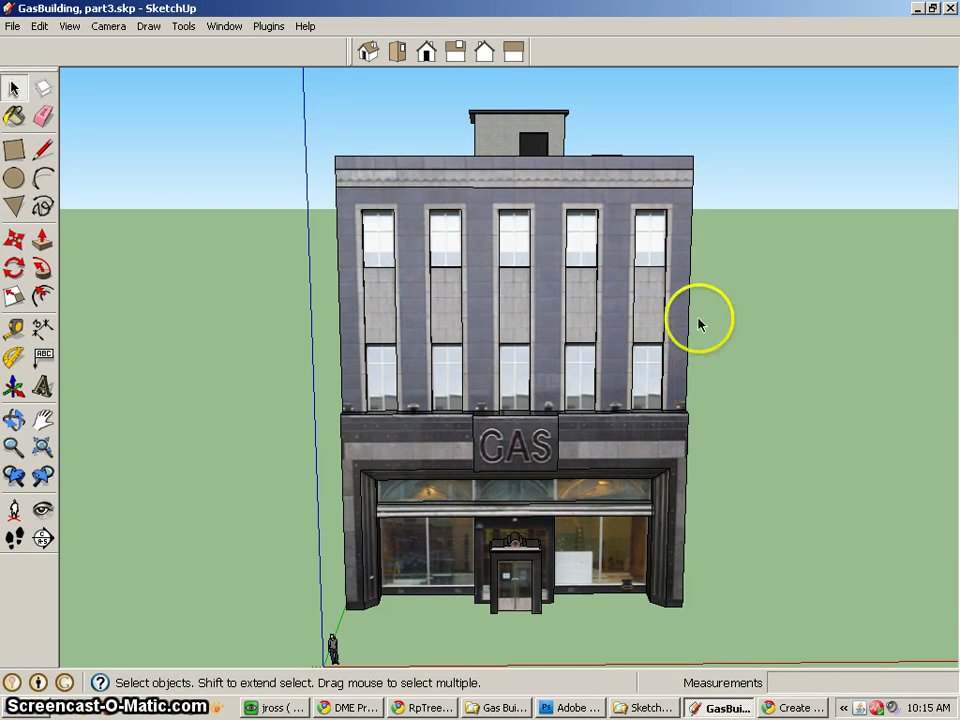
Step: Orbit and zoom out until the gas building is seen from above with its rooftop structures visible
middle_drag(540, 229, 668, 325)
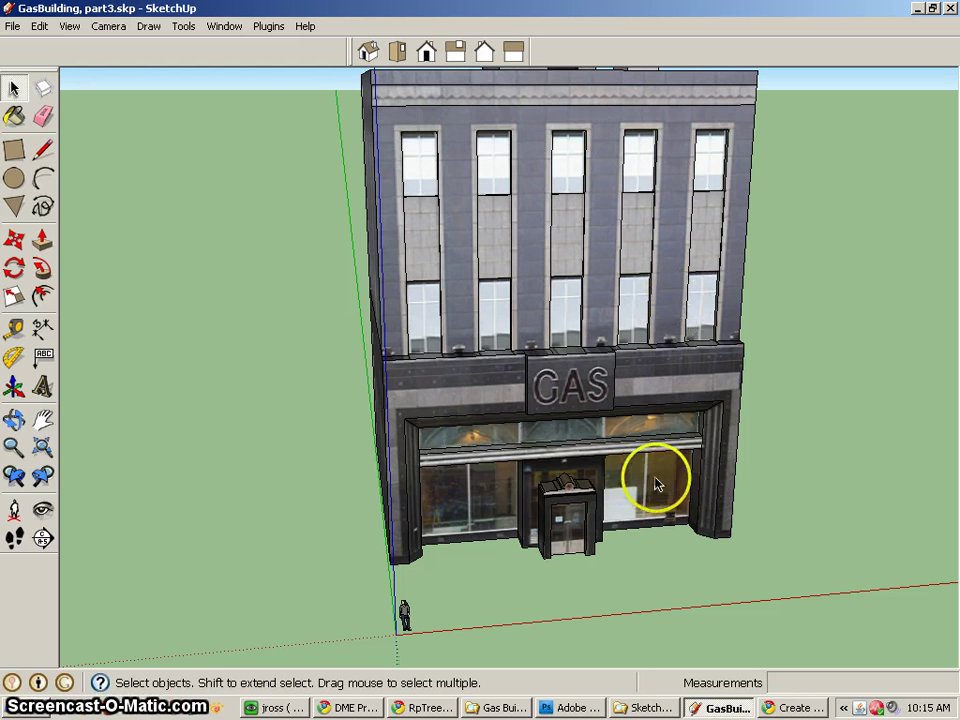
scroll(645, 470, down, 3)
middle_drag(645, 470, 621, 542)
Step: Select the entire gas building and make it a component named 'building'
triple_click(565, 340)
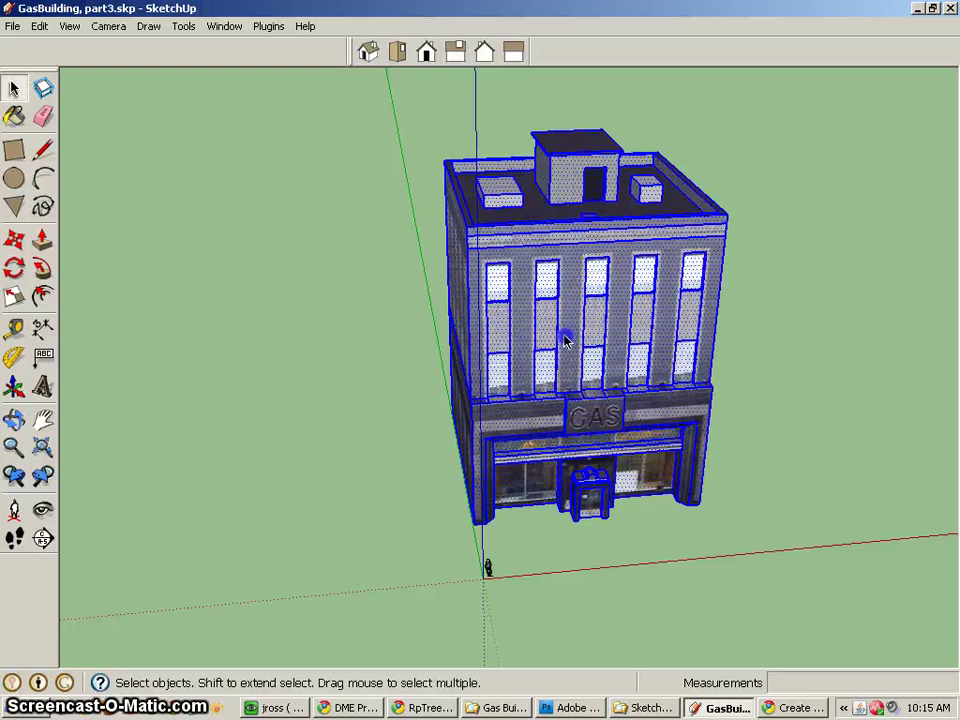
click(604, 459)
click(594, 338)
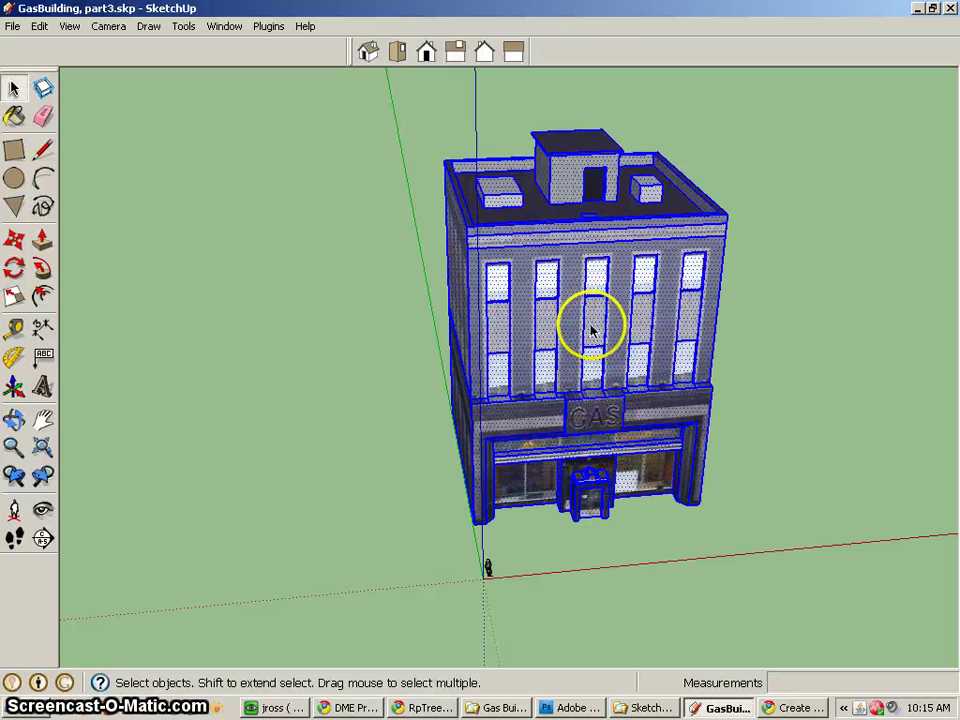
right_click(584, 372)
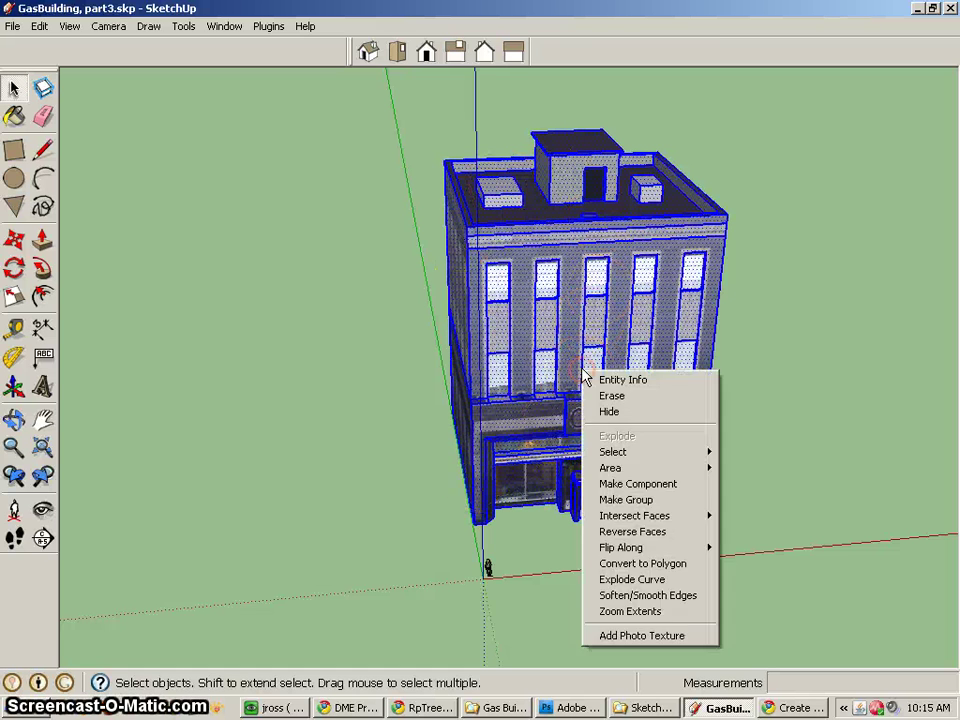
click(638, 484)
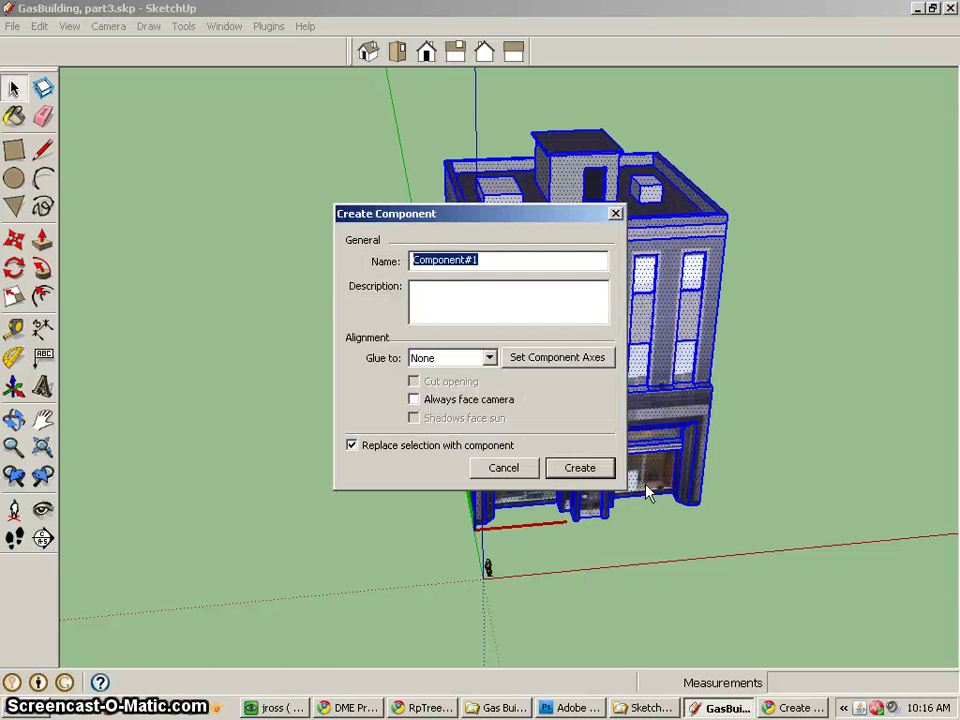
text(building)
key(Return)
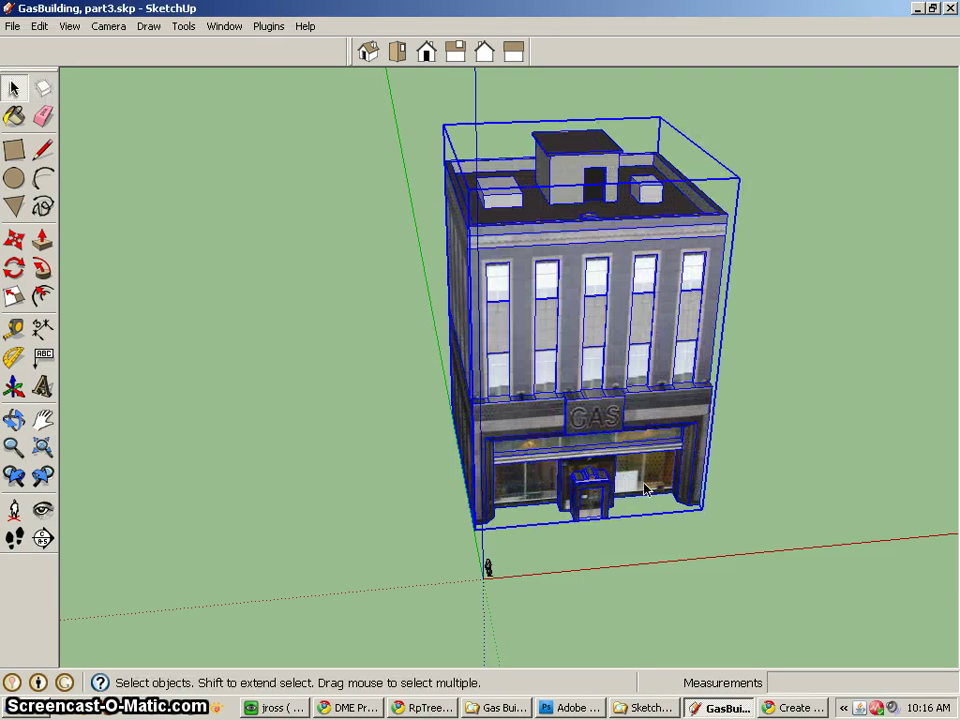
Step: Open the building component for editing, orbit around it, then close it
click(699, 339)
click(589, 330)
double_click(574, 418)
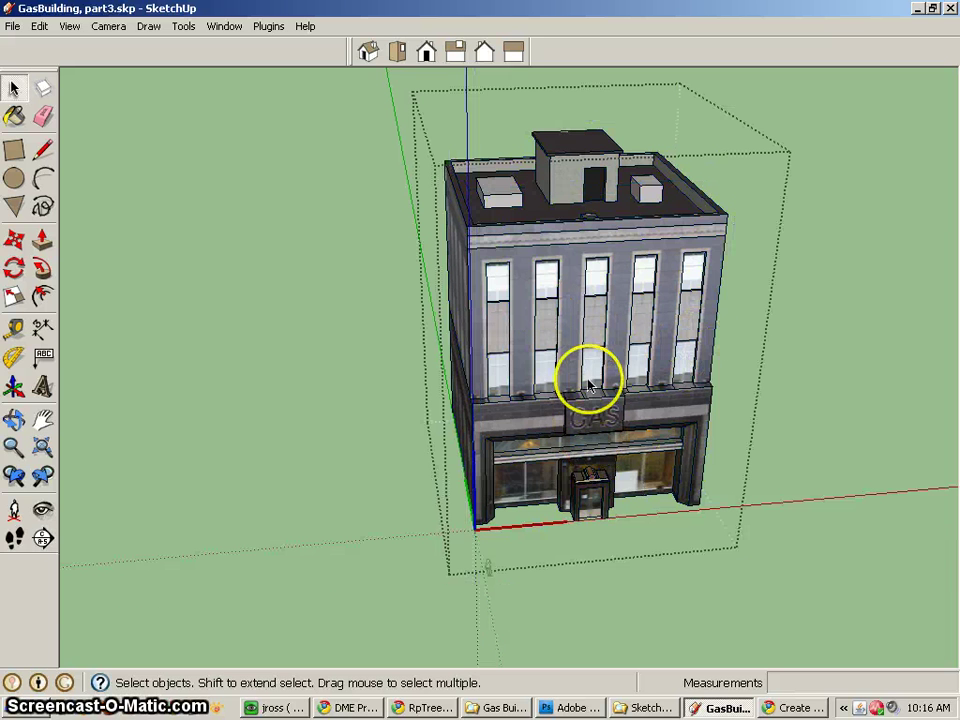
middle_drag(628, 395, 765, 416)
click(699, 497)
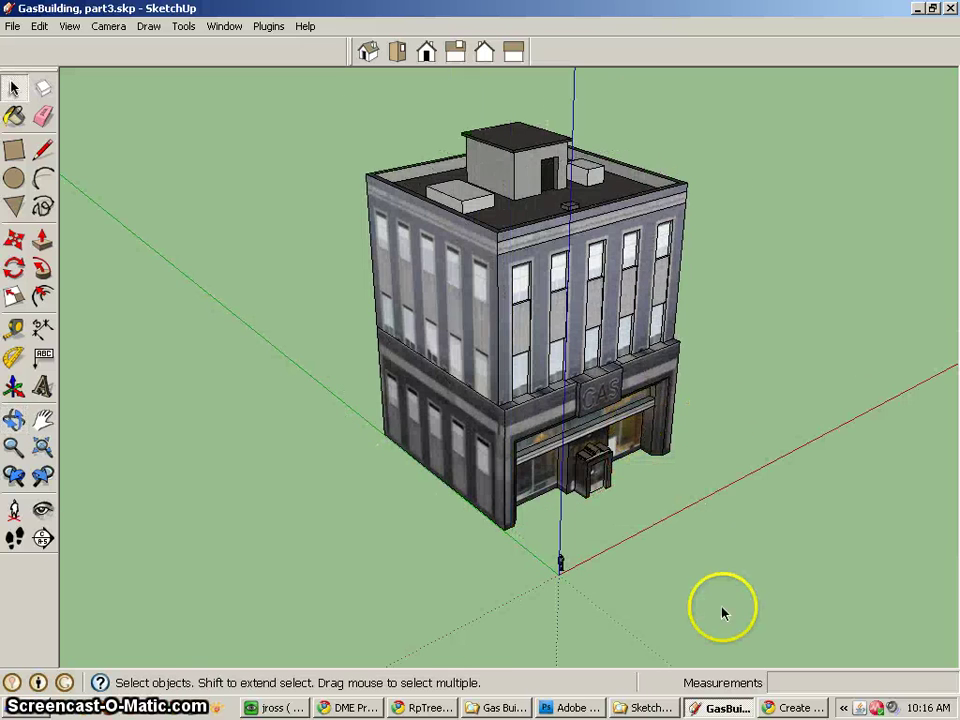
Step: Draw a ground rectangle spanning under and around the gas building
middle_drag(731, 540, 394, 599)
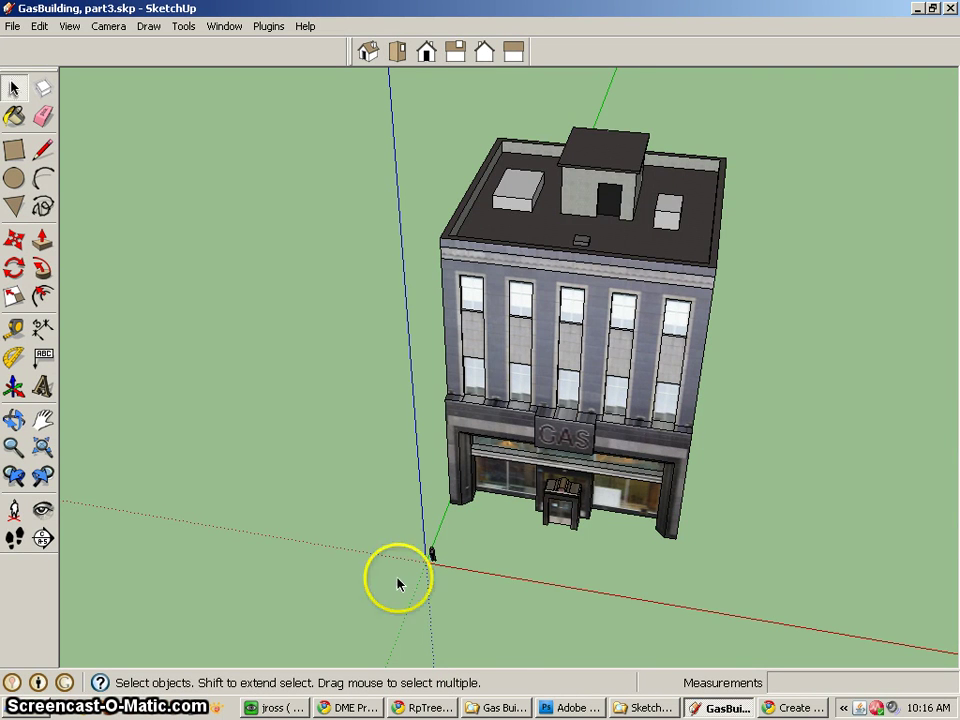
middle_drag(514, 574, 190, 305)
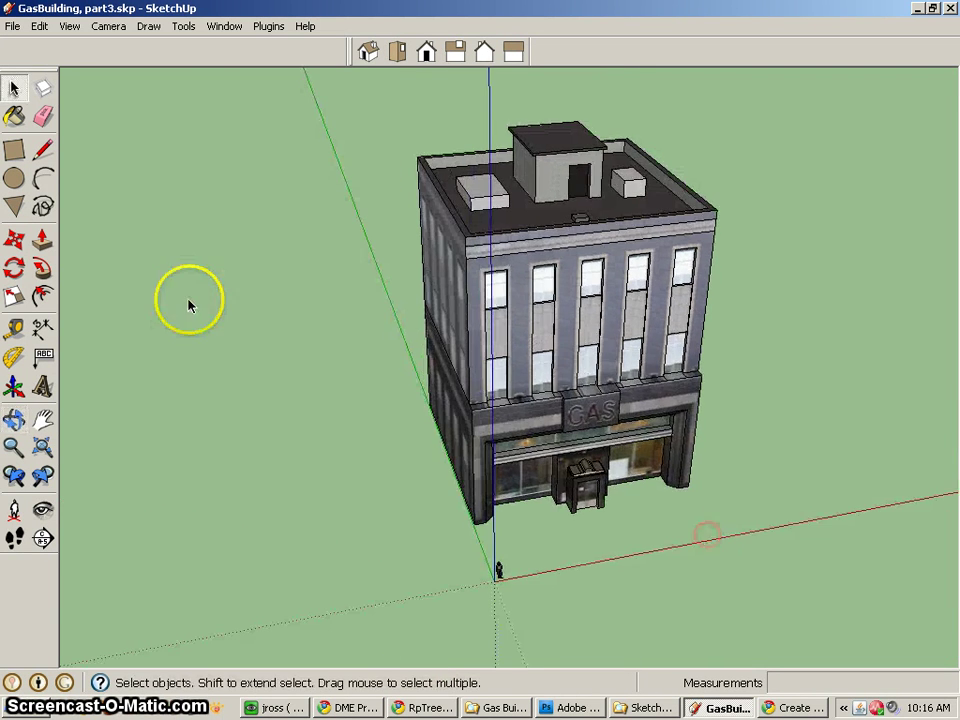
click(14, 152)
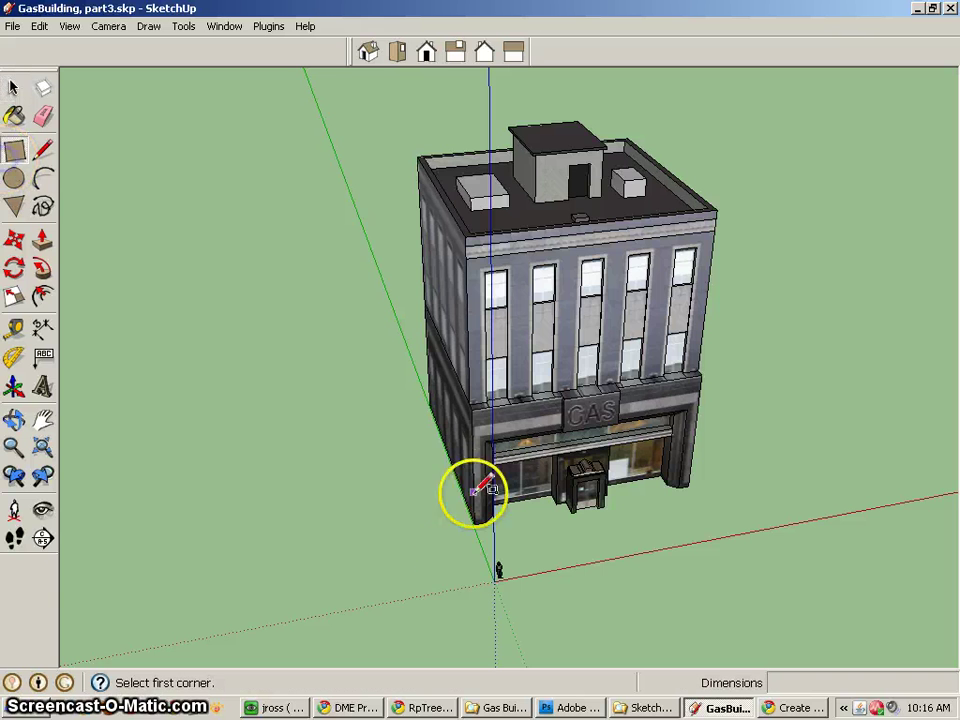
click(408, 595)
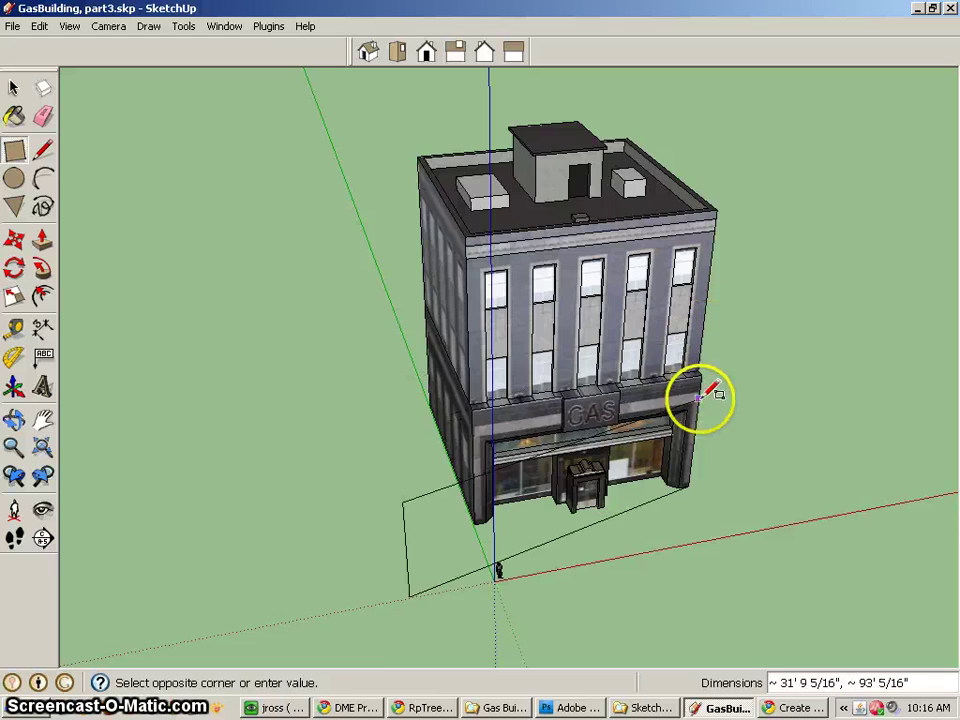
scroll(700, 396, up, 4)
middle_drag(709, 392, 578, 343)
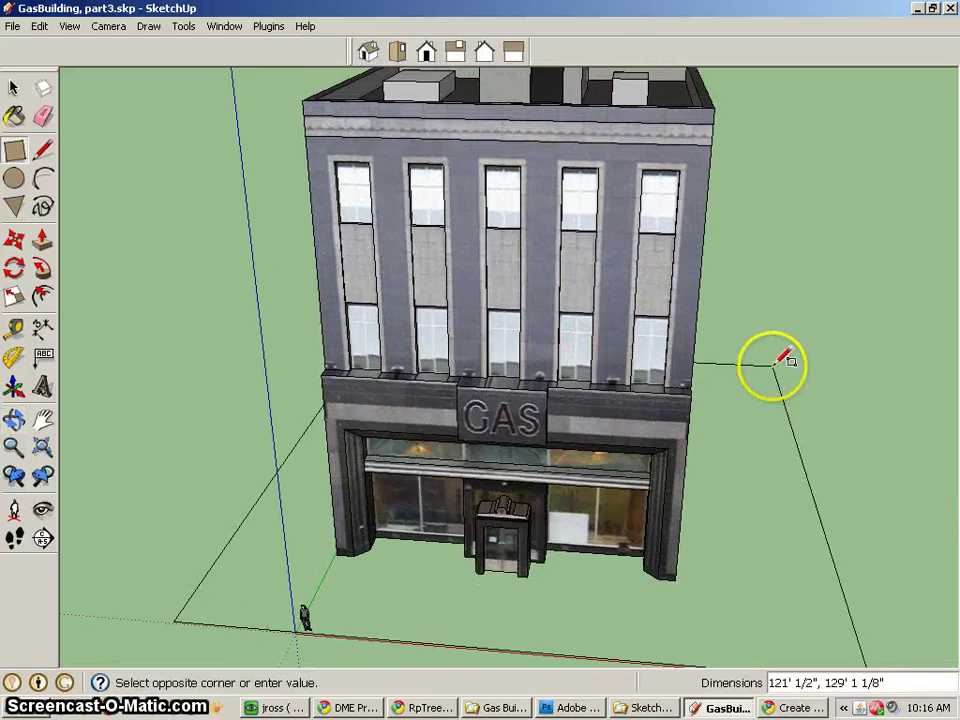
click(779, 361)
middle_drag(729, 525, 705, 408)
Step: Push/Pull the ground rectangle up about 9 9/16" to form the sidewalk slab
click(14, 88)
click(42, 238)
click(716, 570)
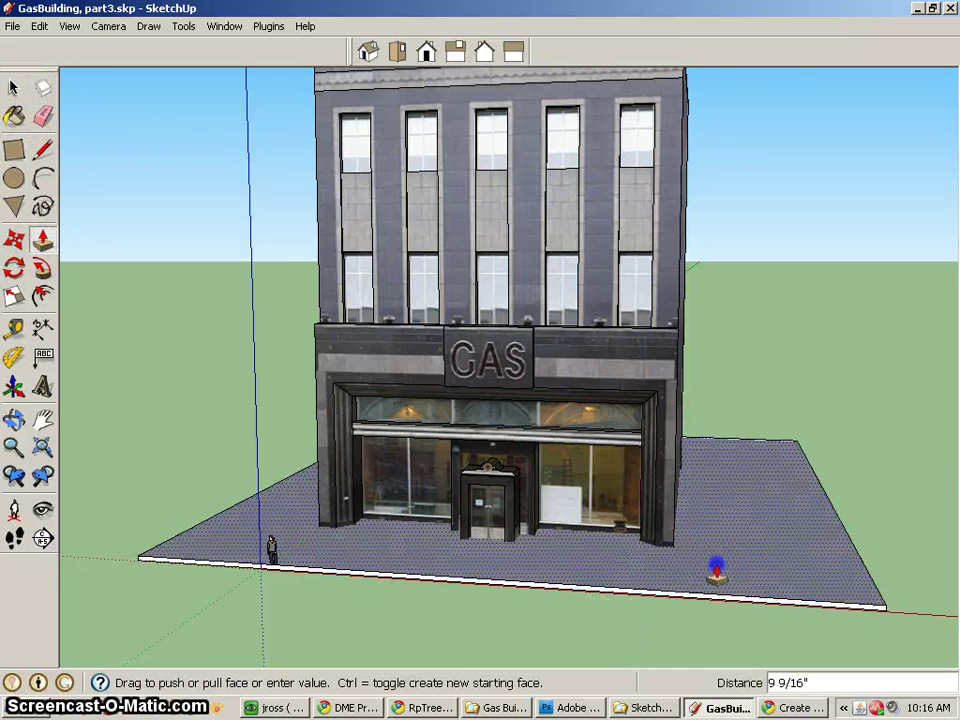
click(716, 568)
middle_drag(624, 566, 390, 430)
Step: Move the building component along the red axis onto the slab, then view it from the front
click(16, 88)
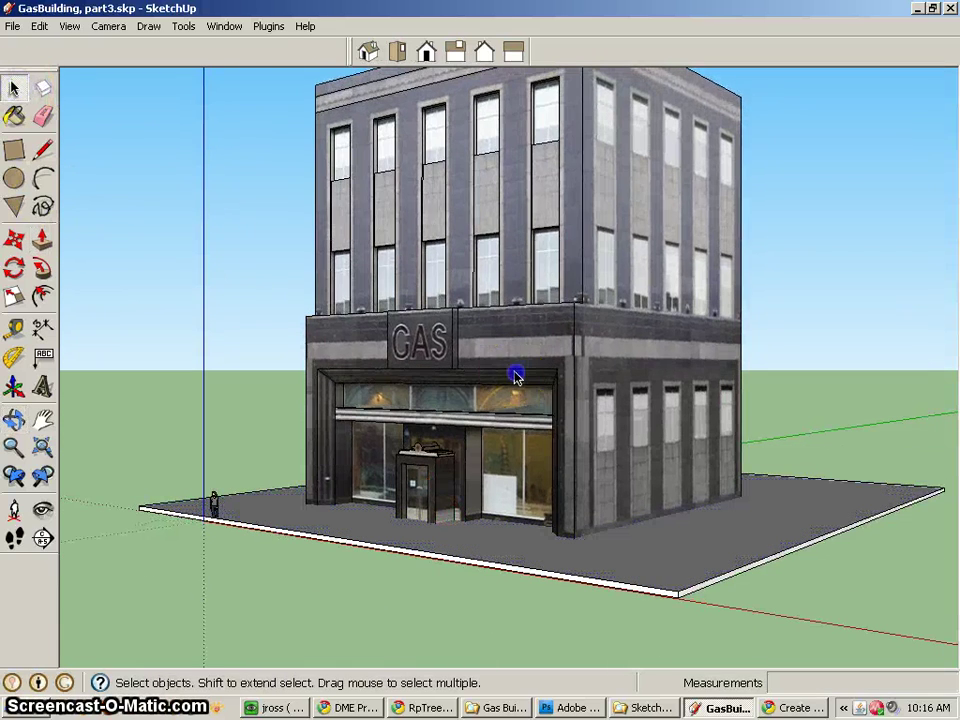
click(516, 376)
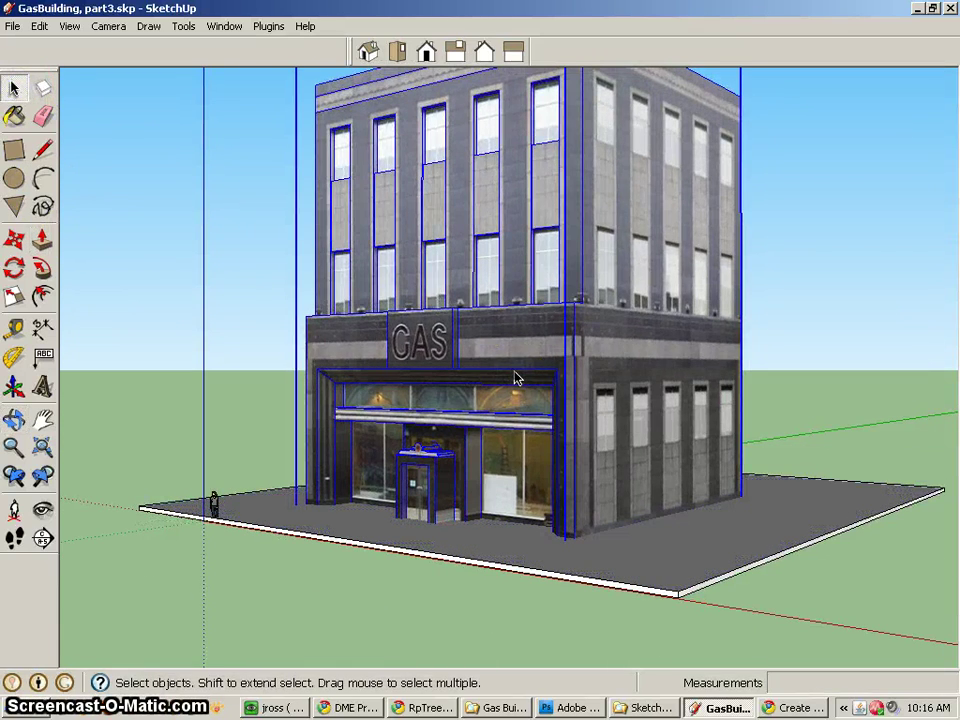
key(m)
click(515, 372)
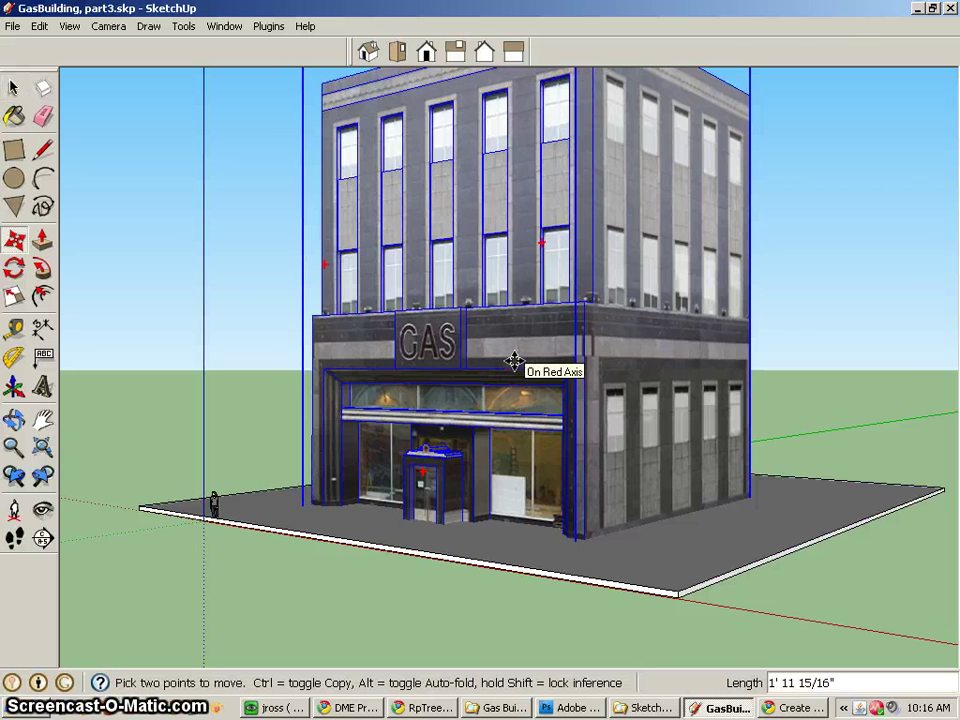
drag(513, 361, 506, 304)
middle_drag(506, 304, 773, 552)
key(F2)
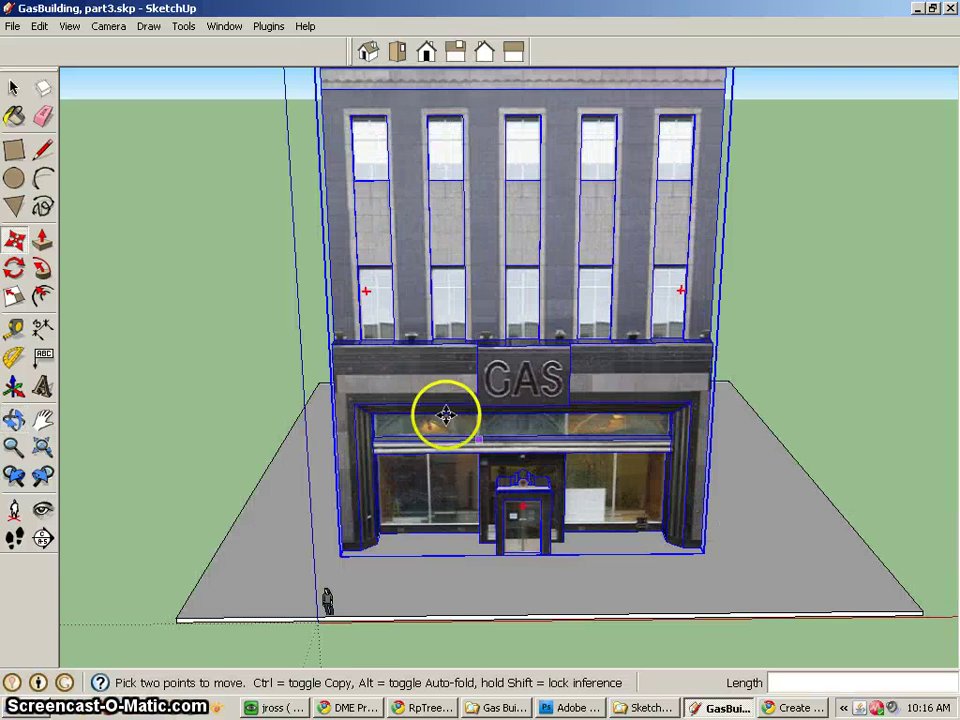
middle_drag(459, 441, 494, 457)
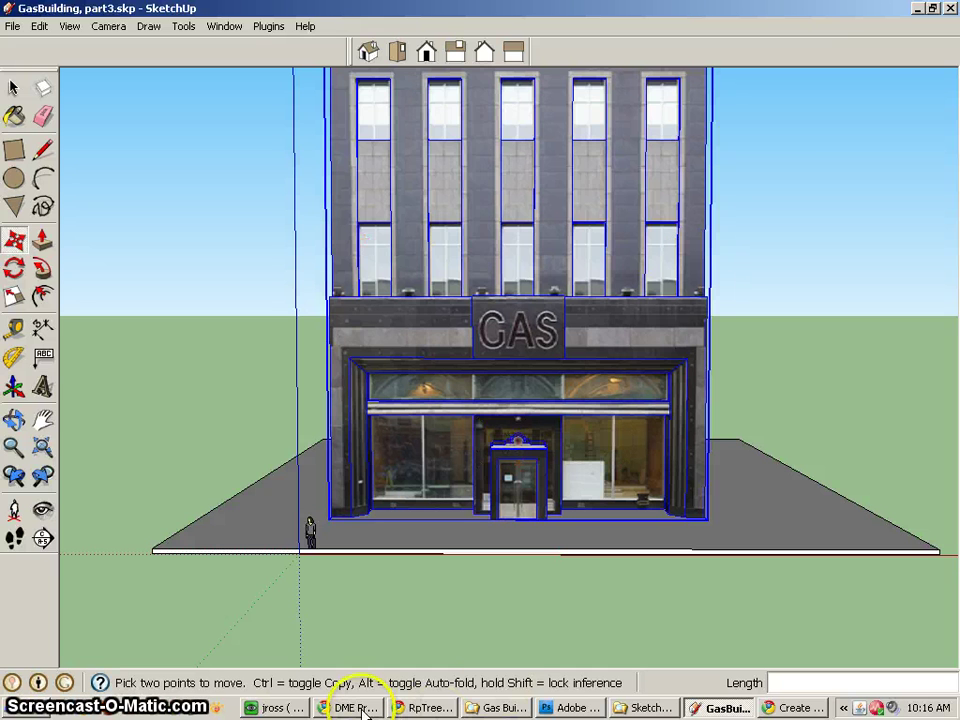
Step: In Chrome's 'tree png' results, open the leafy 256 × 256 tree preview and cancel Save image as
click(425, 708)
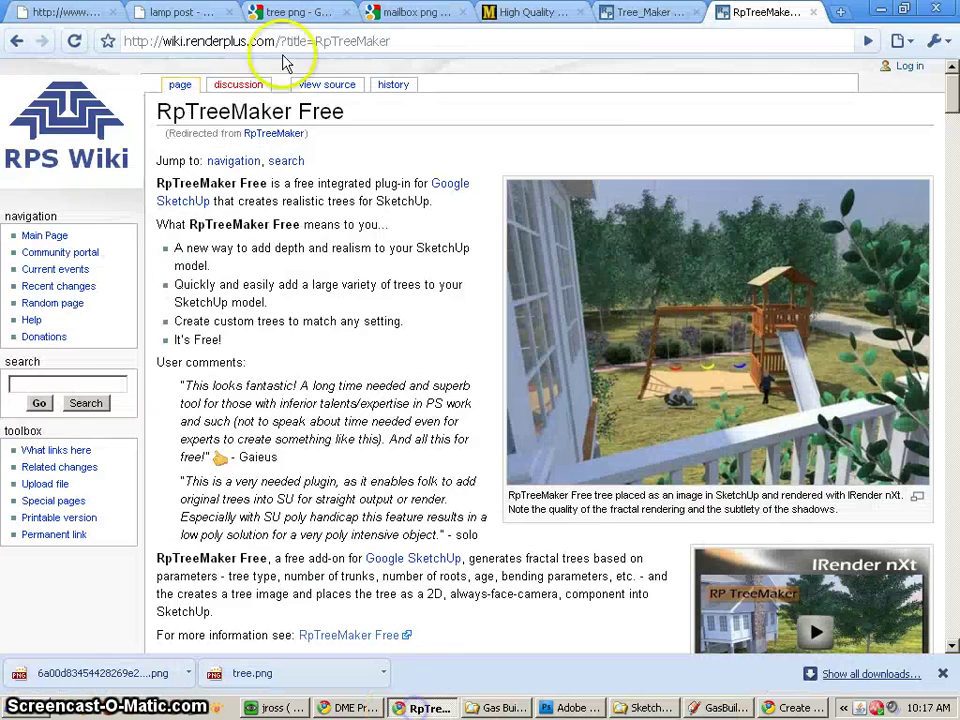
click(170, 14)
click(305, 14)
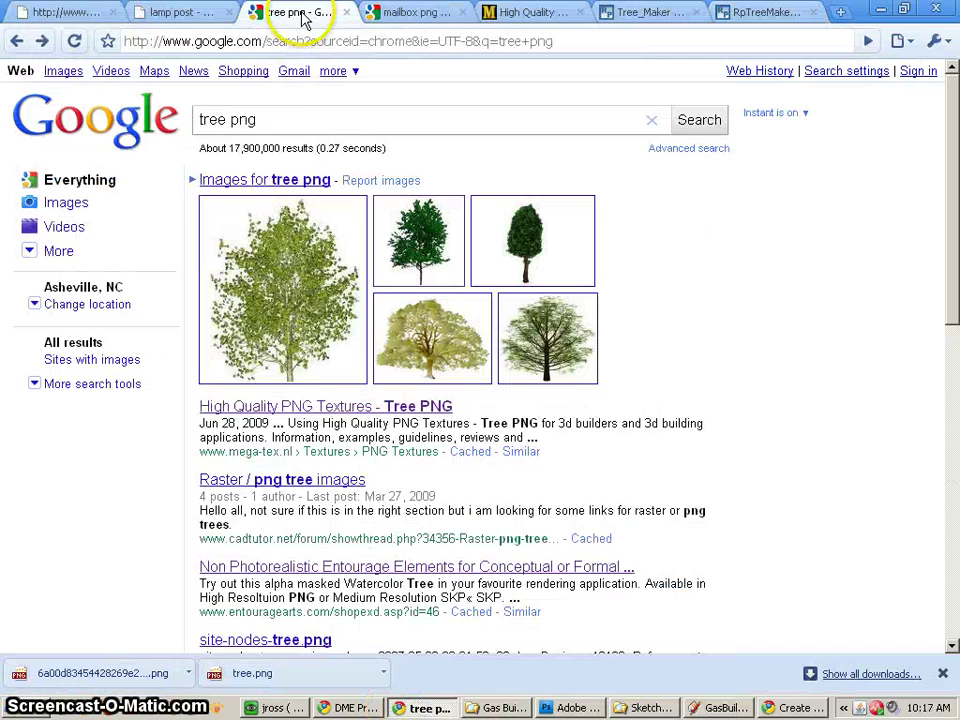
click(440, 252)
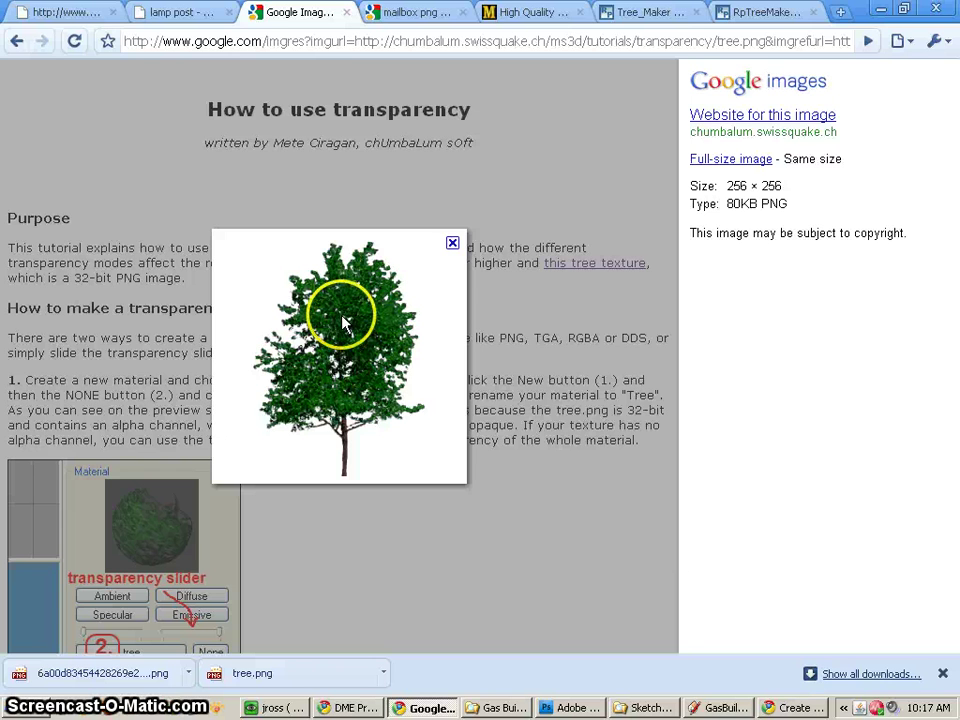
right_click(342, 322)
click(362, 326)
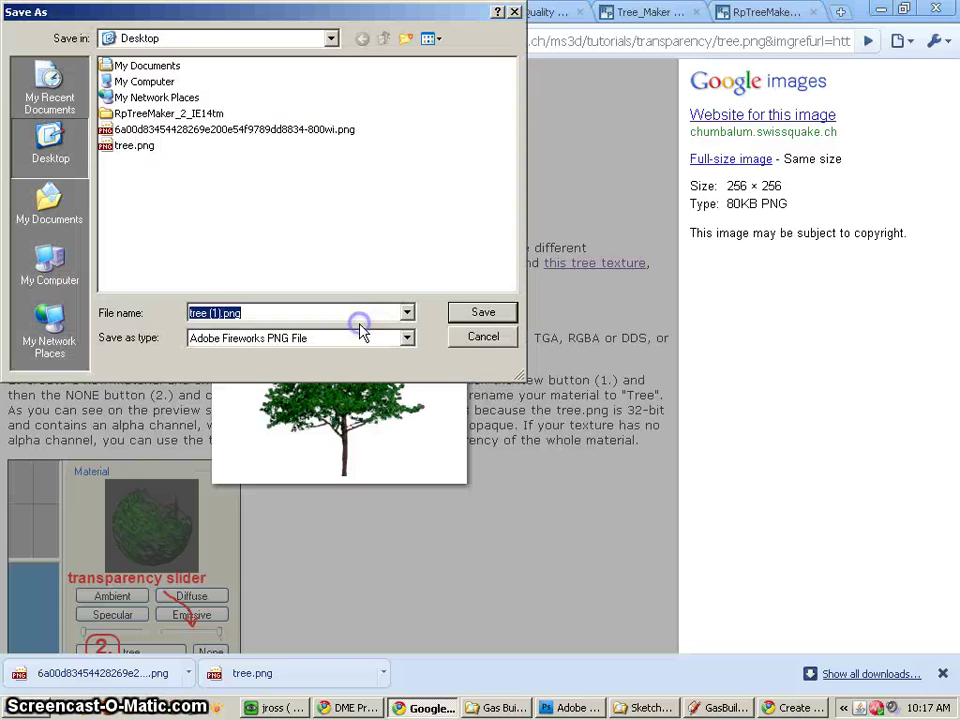
click(483, 340)
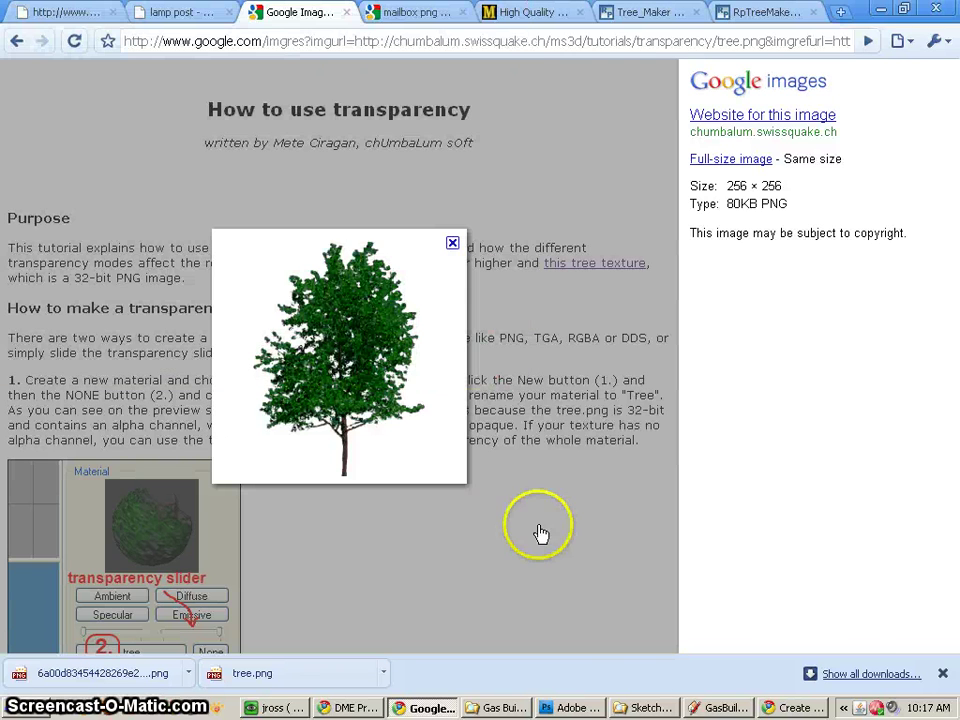
click(597, 709)
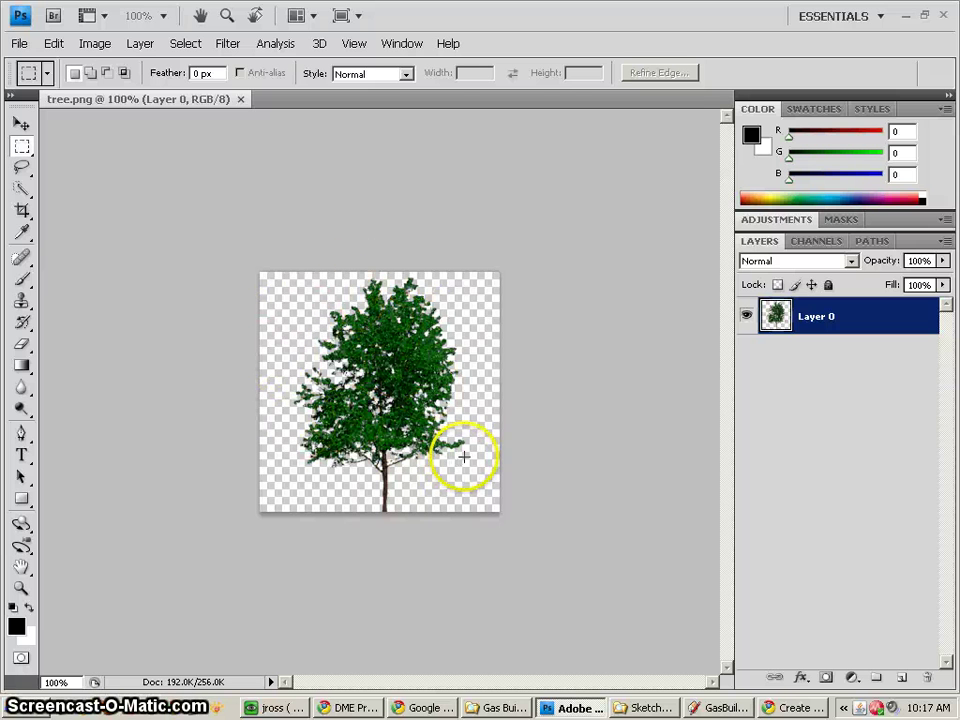
click(908, 17)
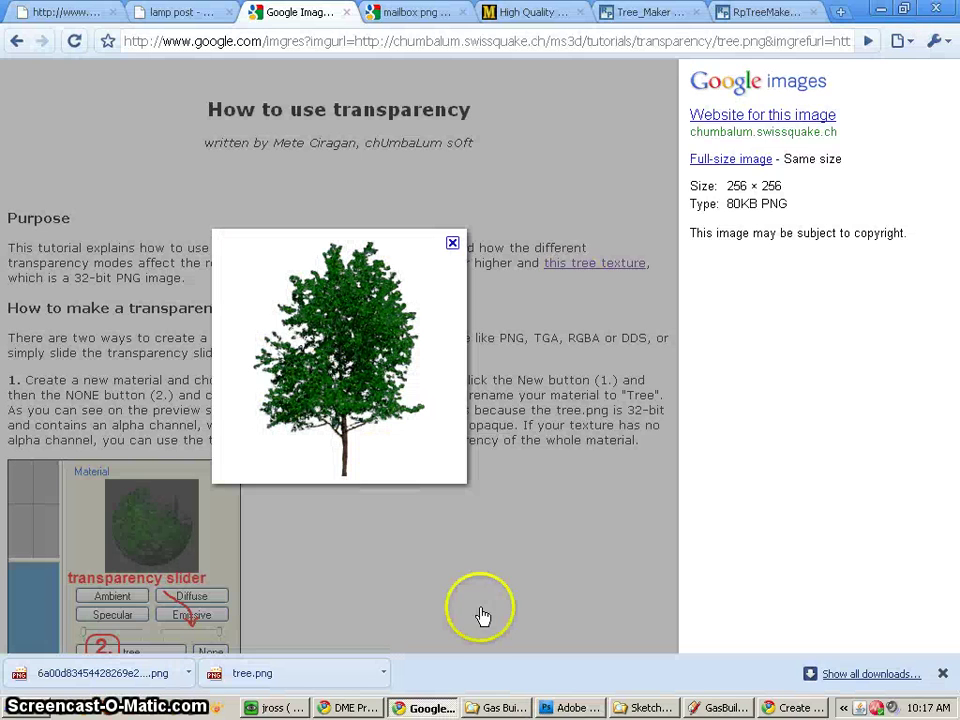
Step: Back in SketchUp, import tree.png from the Desktop with File > Import
click(723, 706)
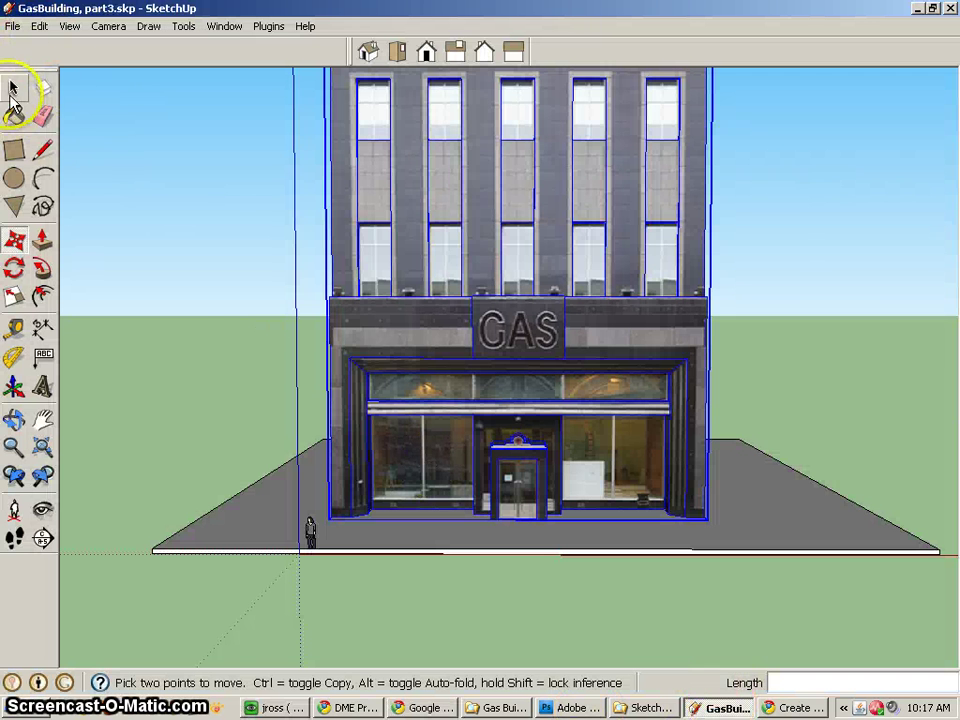
click(13, 90)
click(238, 295)
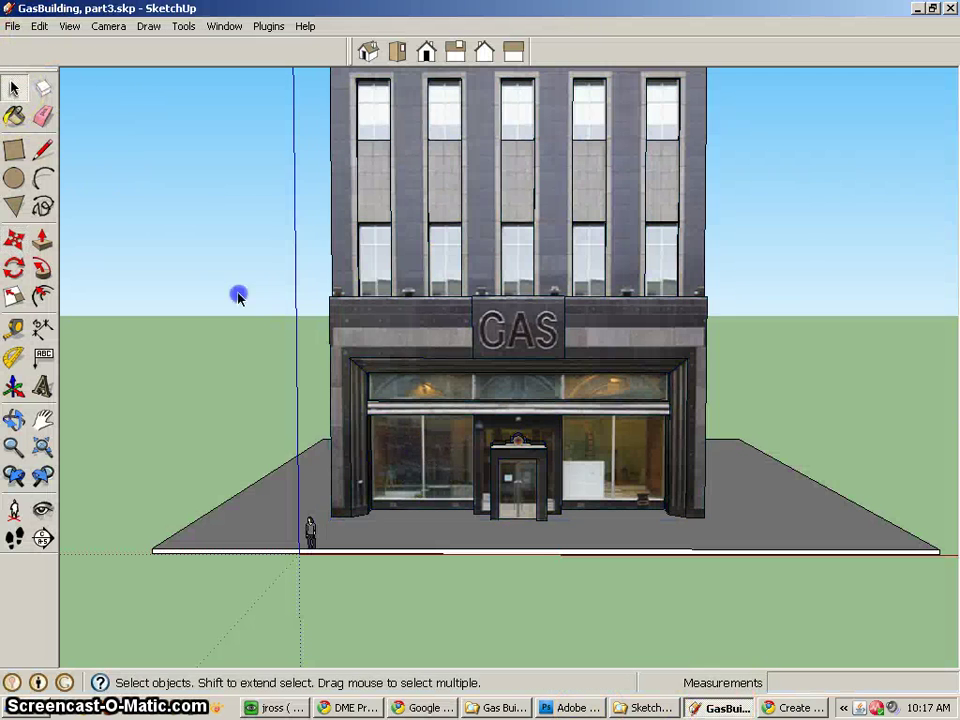
click(15, 27)
click(15, 262)
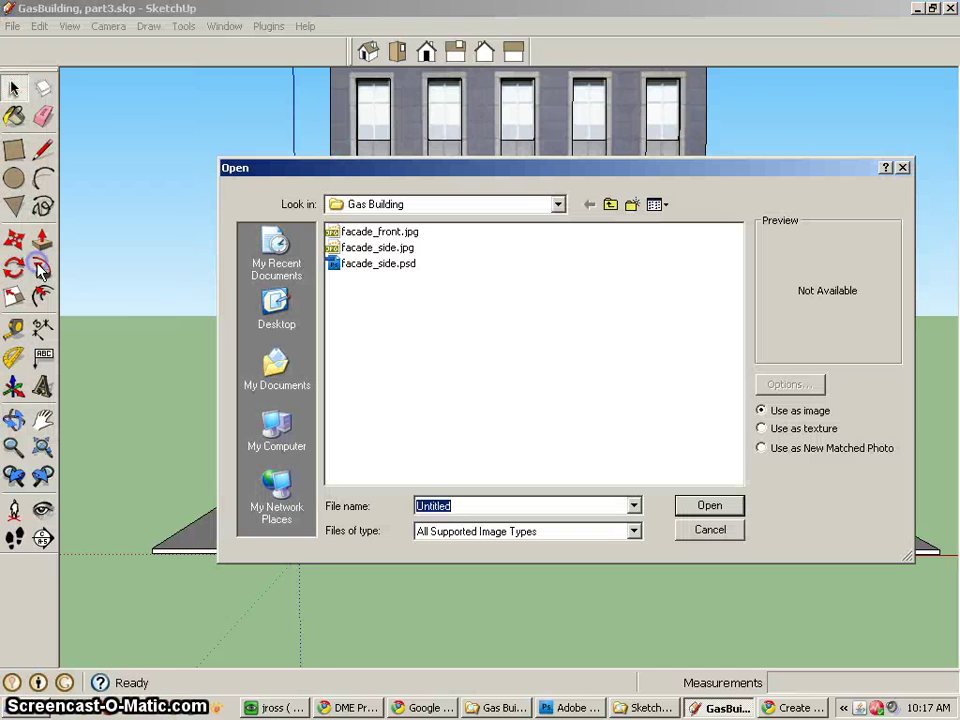
click(294, 315)
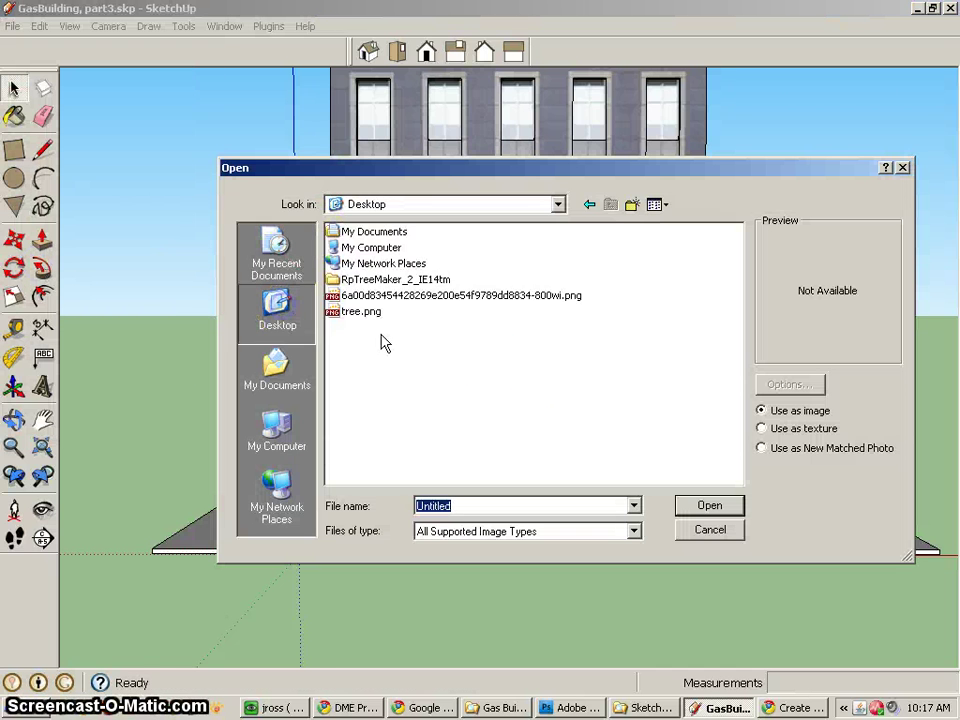
click(366, 312)
click(710, 505)
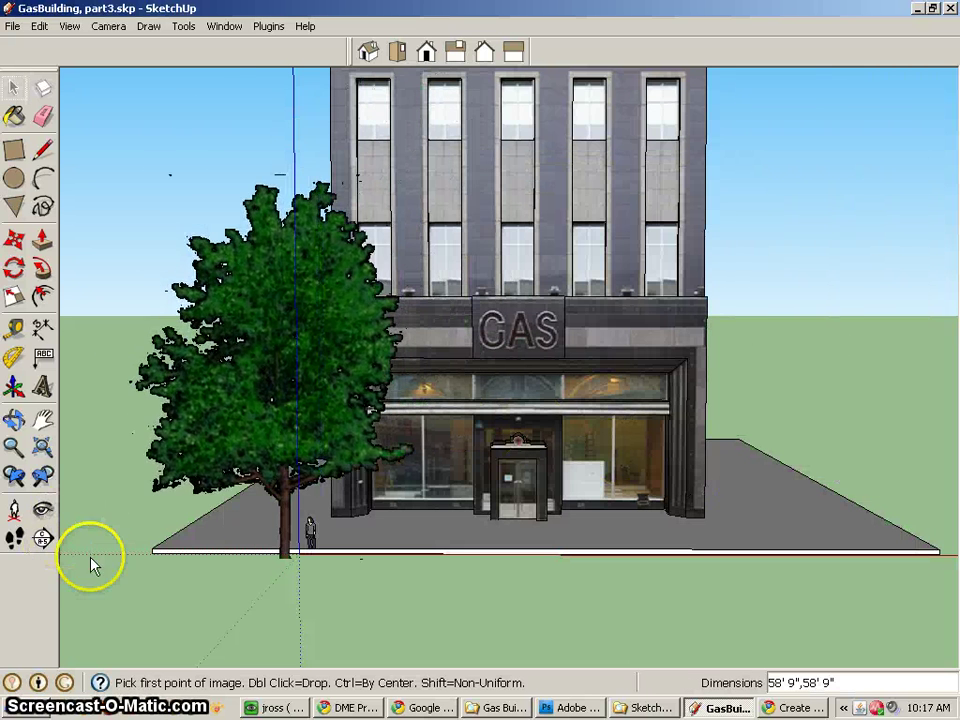
Step: Stand the tree image on the sidewalk to the left of the building at its placed size
click(63, 556)
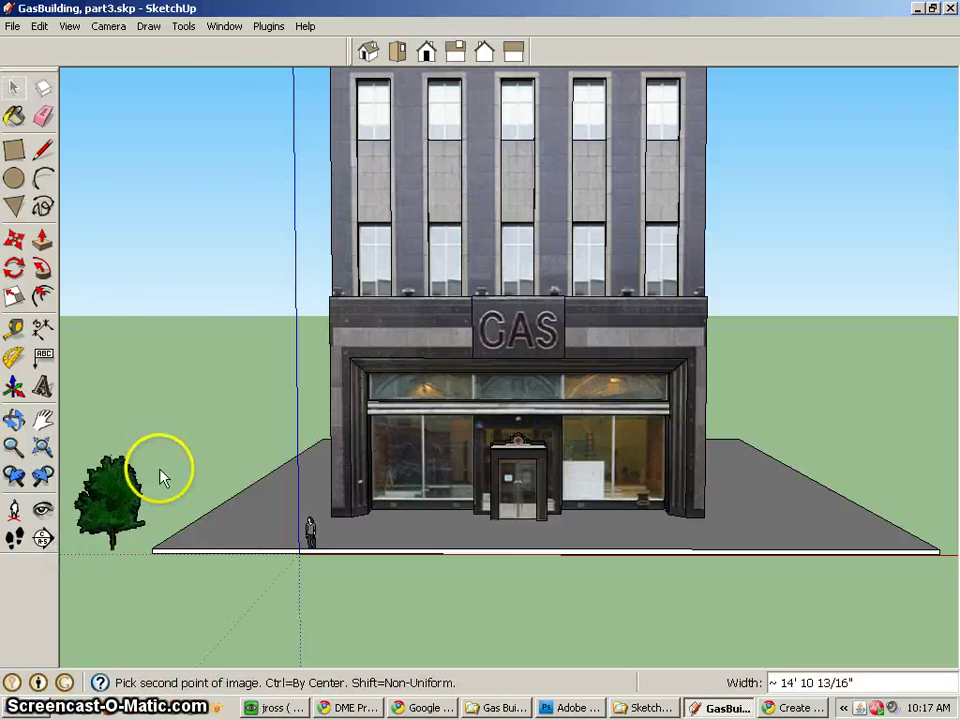
click(236, 347)
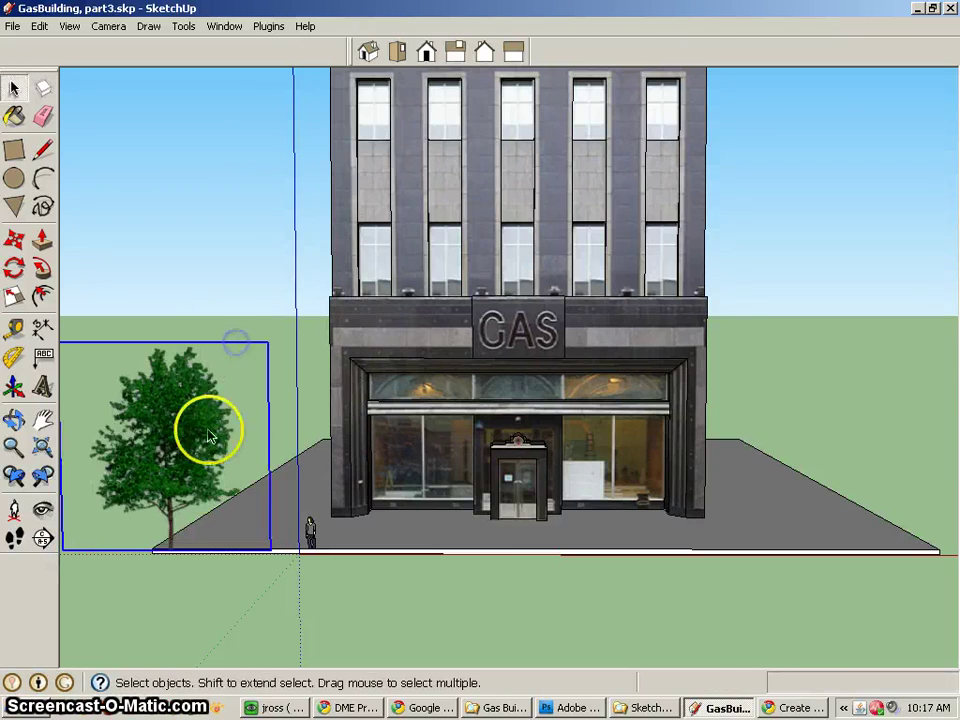
middle_drag(204, 467, 240, 496)
Step: Show the Components browser listing the In Model components, moved away from the tree
right_click(222, 477)
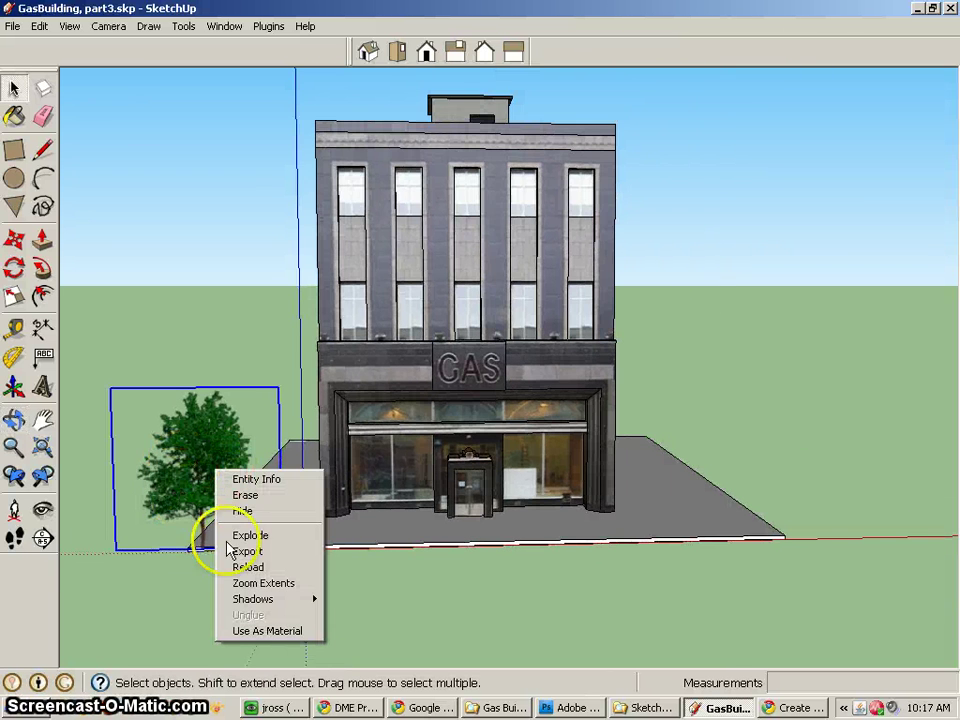
click(270, 27)
click(232, 27)
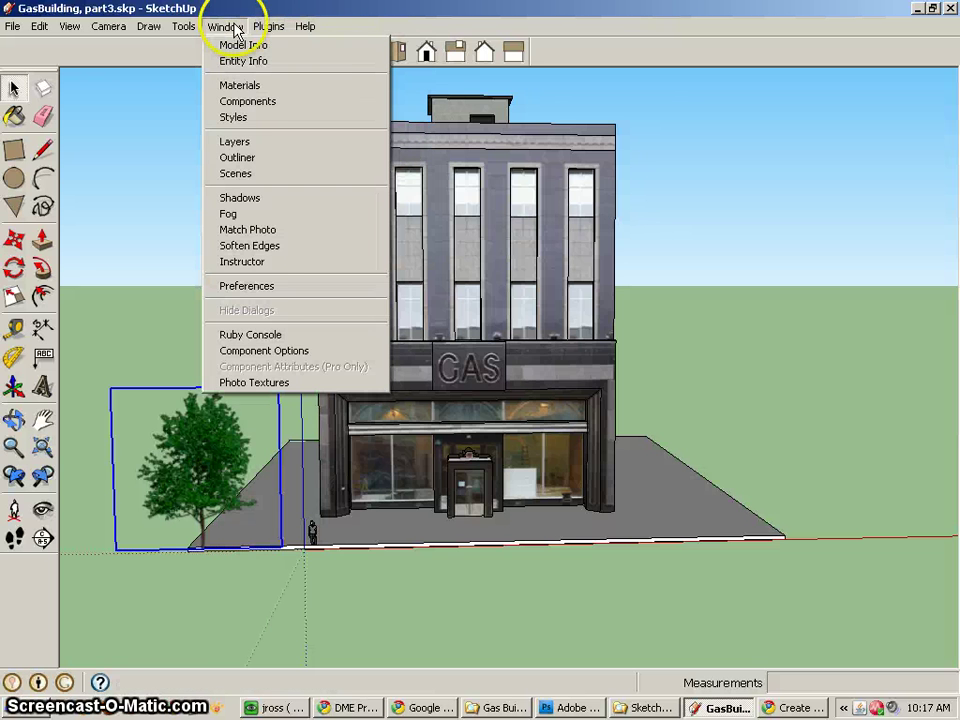
click(248, 101)
click(87, 157)
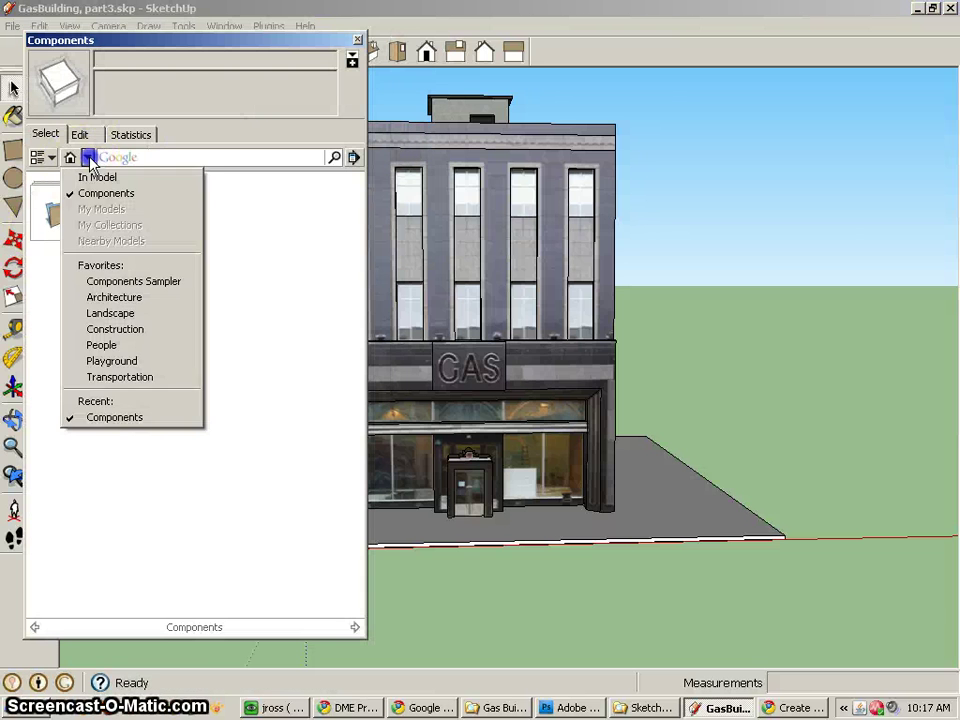
click(72, 176)
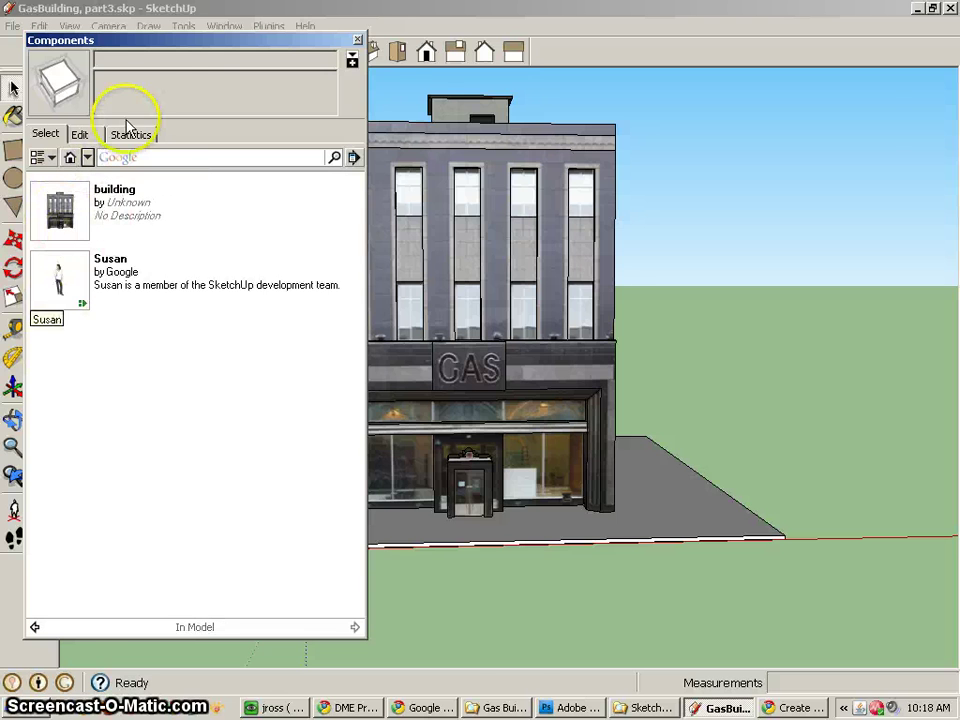
drag(300, 40, 821, 97)
Step: Explode the tree image and make its face a component named 'tree1'
right_click(201, 469)
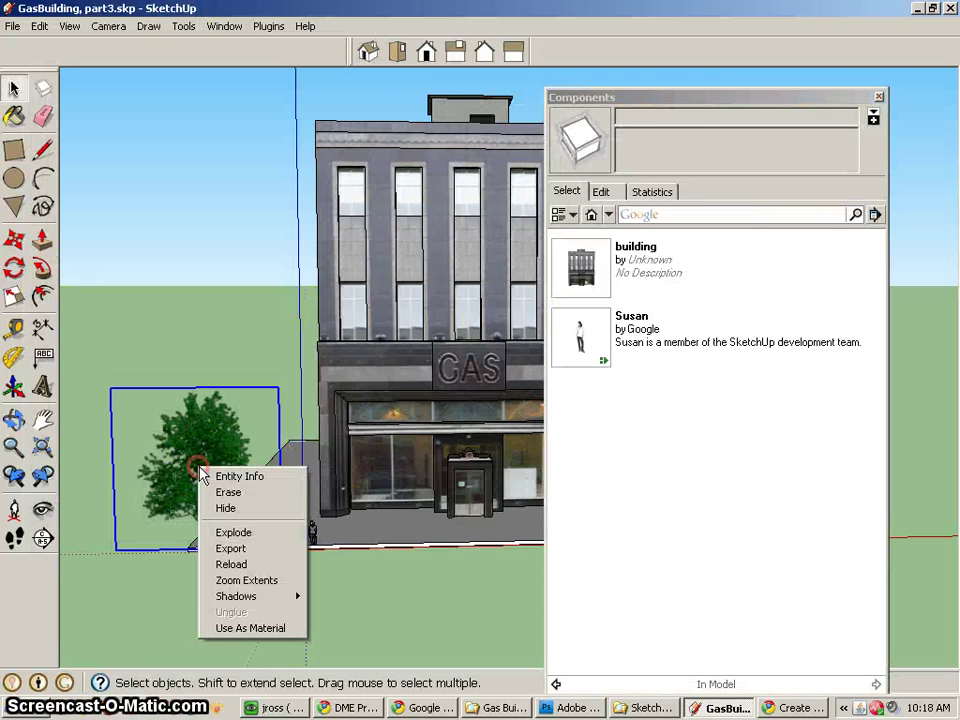
click(245, 533)
click(200, 476)
right_click(201, 477)
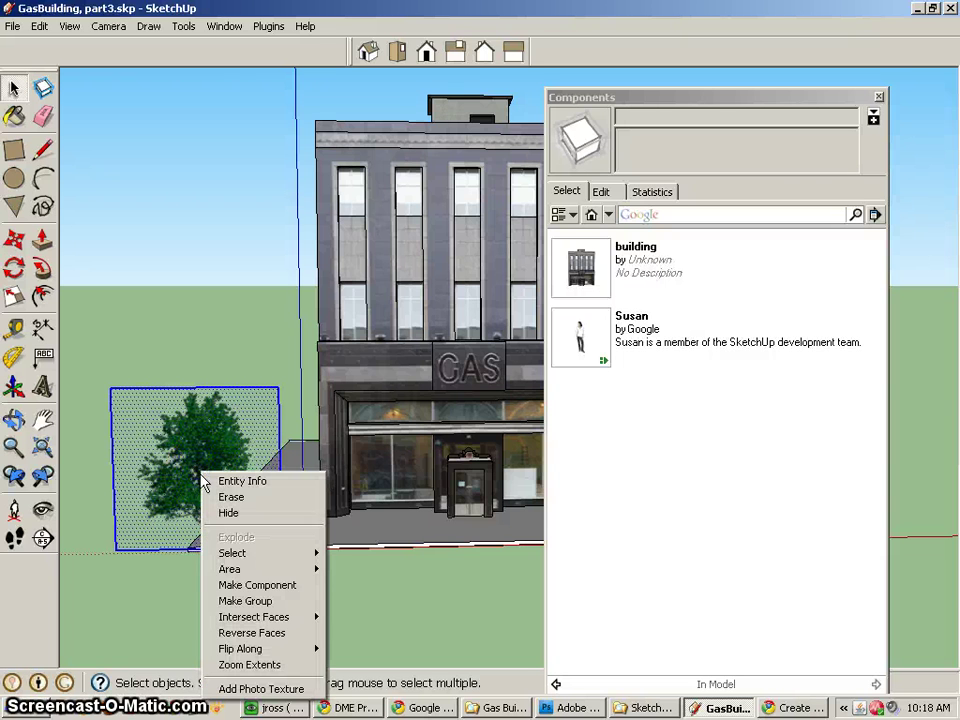
click(259, 585)
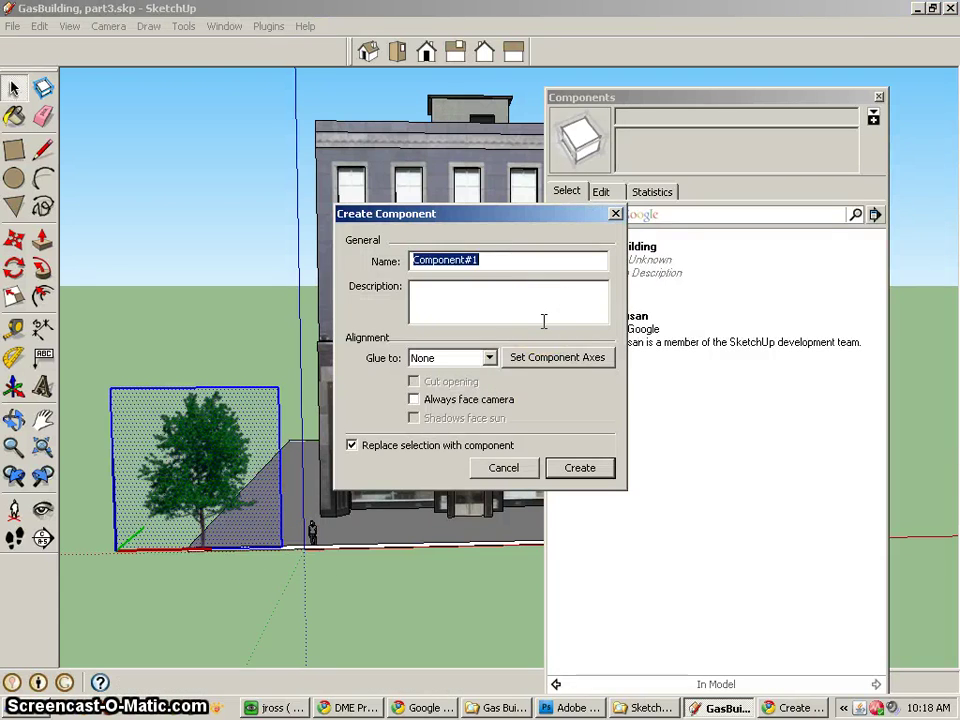
text(tree1)
key(Return)
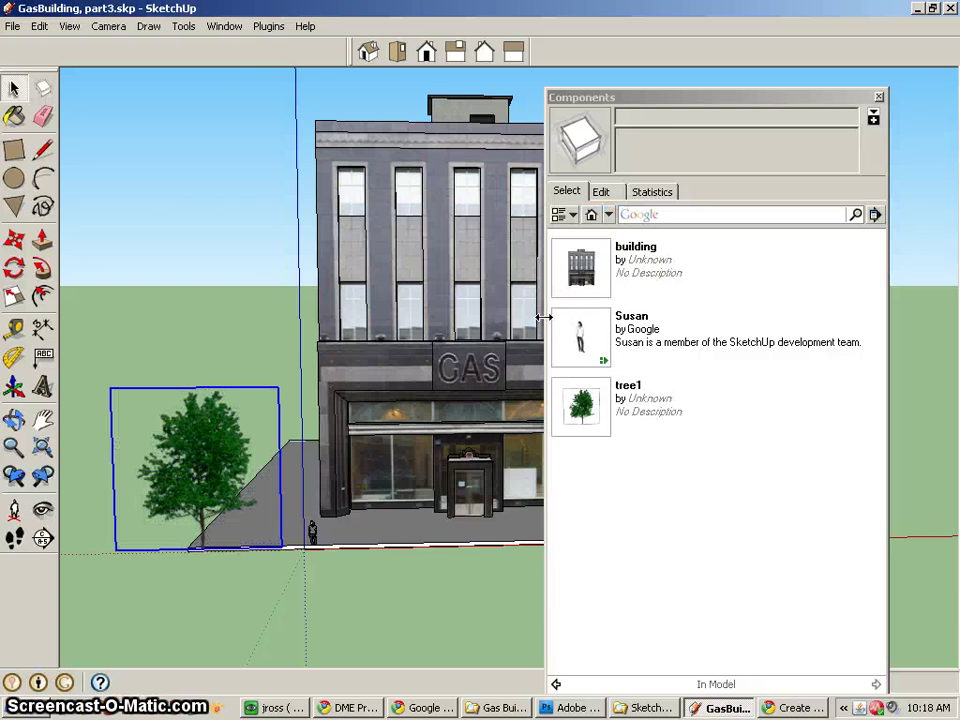
click(203, 450)
Step: Turn on 'Always face camera' in the tree1 component's properties
middle_drag(217, 497, 465, 456)
right_click(587, 408)
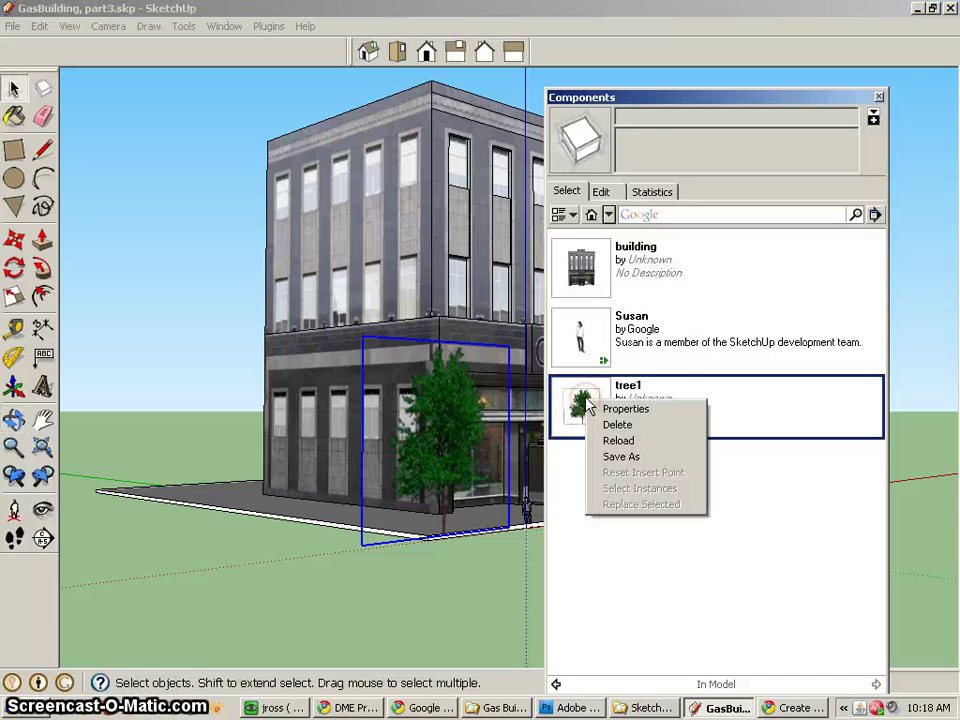
click(617, 192)
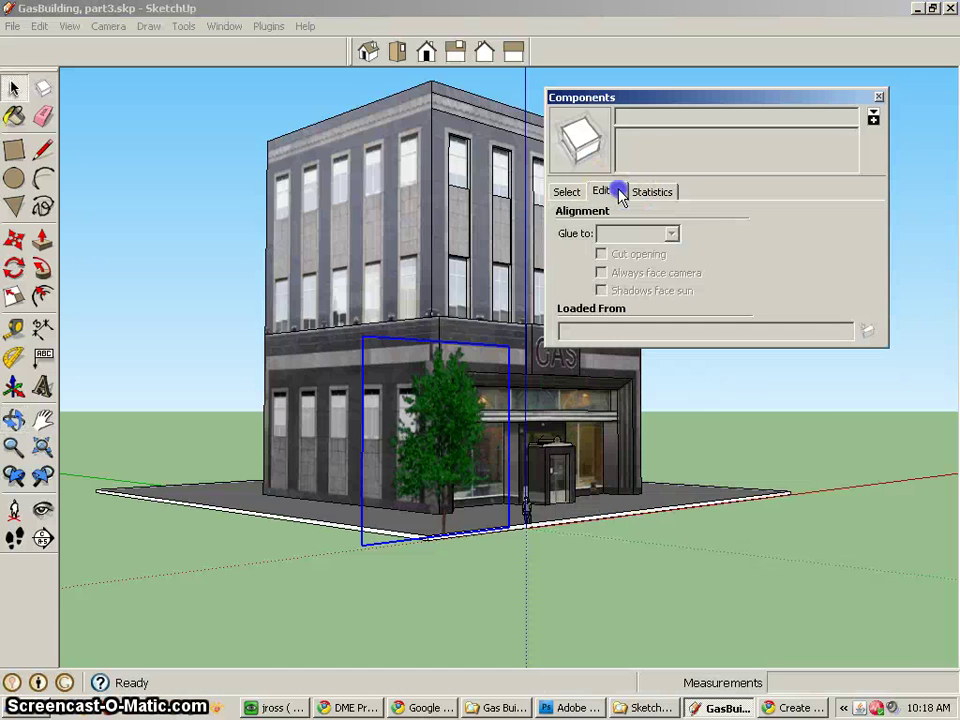
click(567, 192)
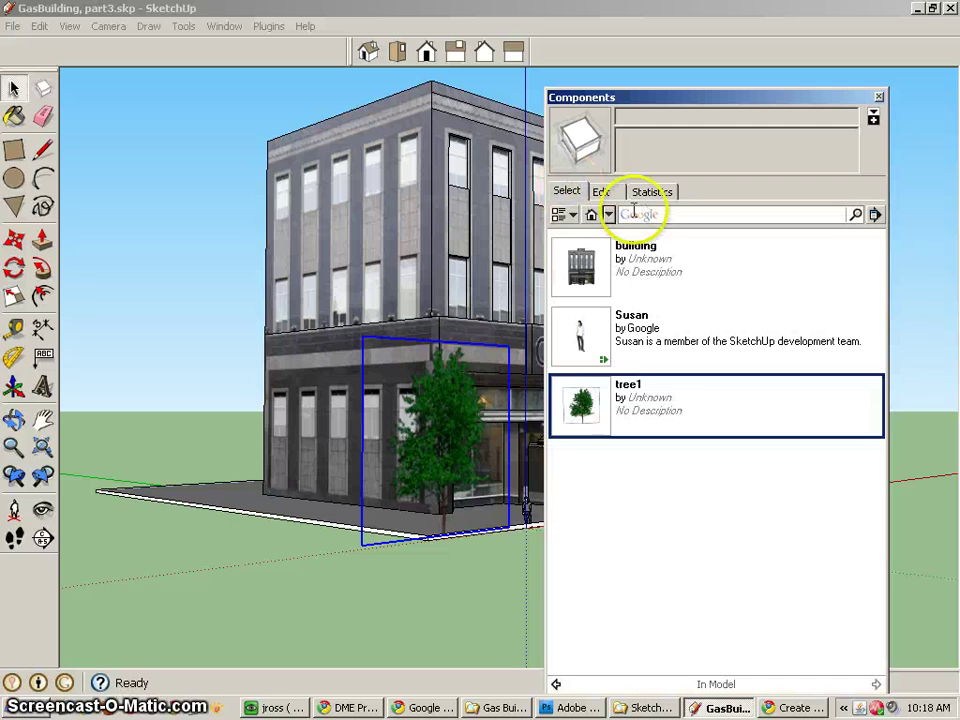
right_click(587, 408)
click(630, 412)
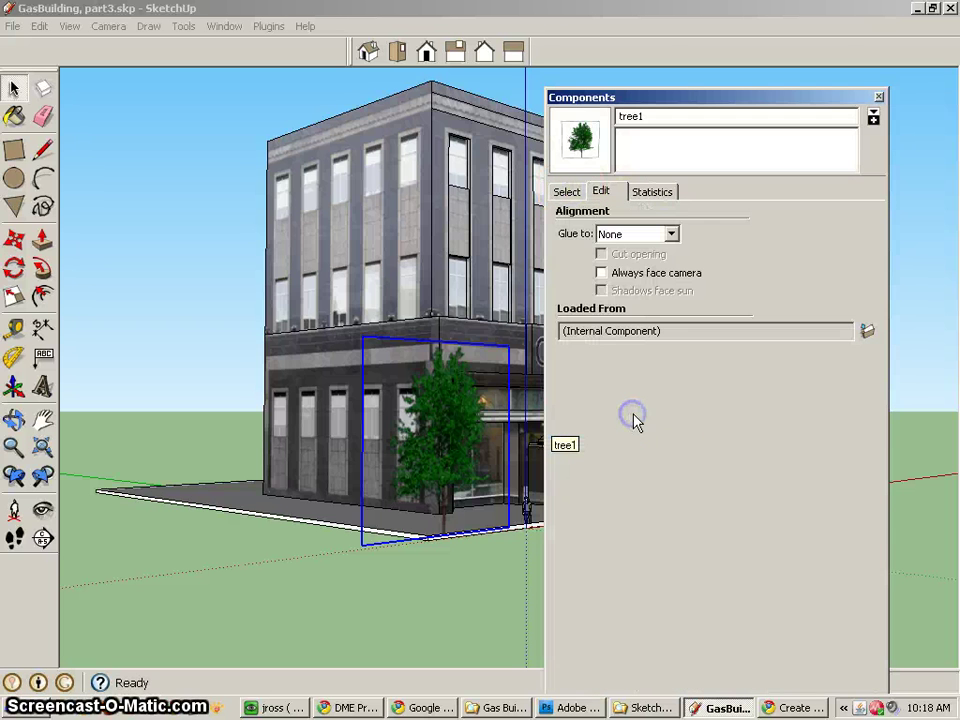
click(602, 273)
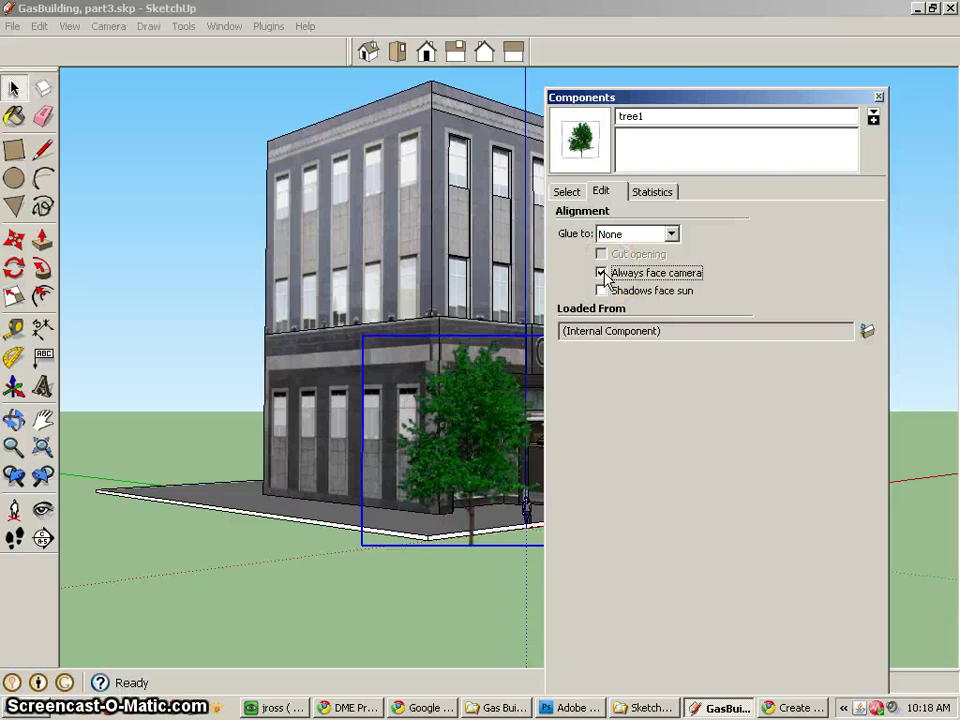
middle_drag(450, 525, 230, 572)
Step: Move the tree to the building's front-left corner and check its position from the front
middle_drag(320, 503, 478, 572)
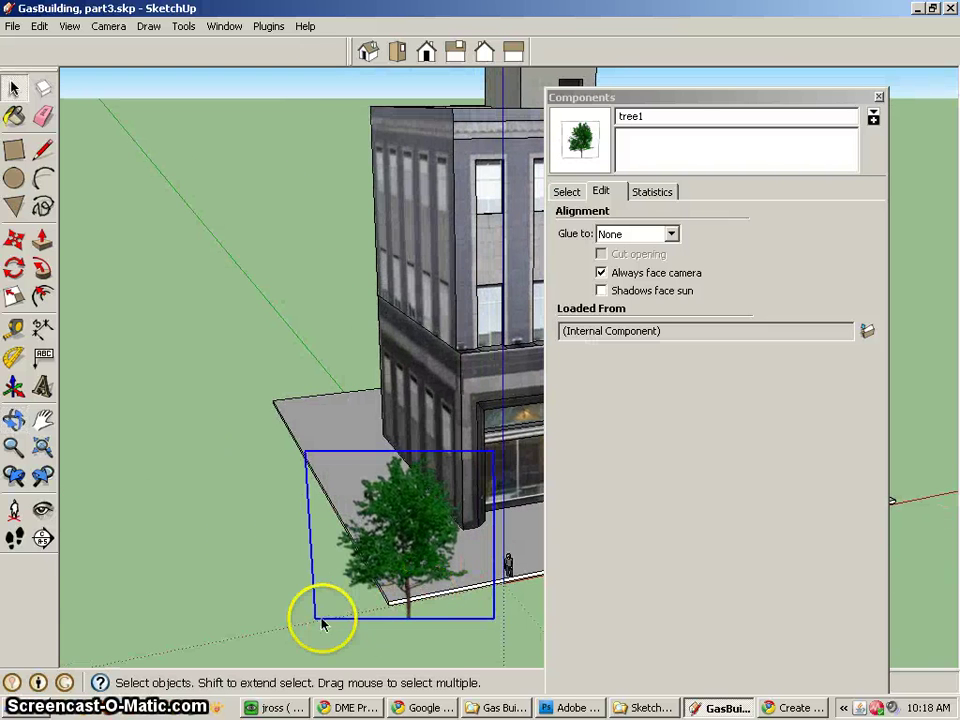
key(m)
drag(405, 619, 405, 579)
middle_drag(379, 606, 372, 248)
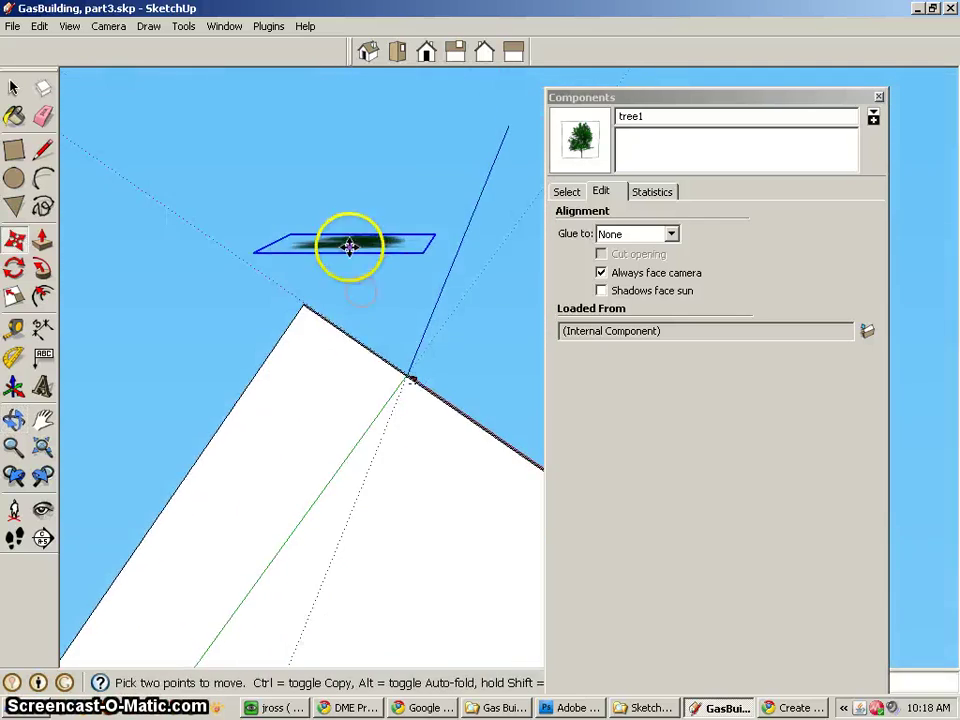
drag(349, 247, 321, 352)
middle_drag(321, 357, 598, 484)
middle_drag(403, 484, 403, 300)
drag(797, 98, 959, 100)
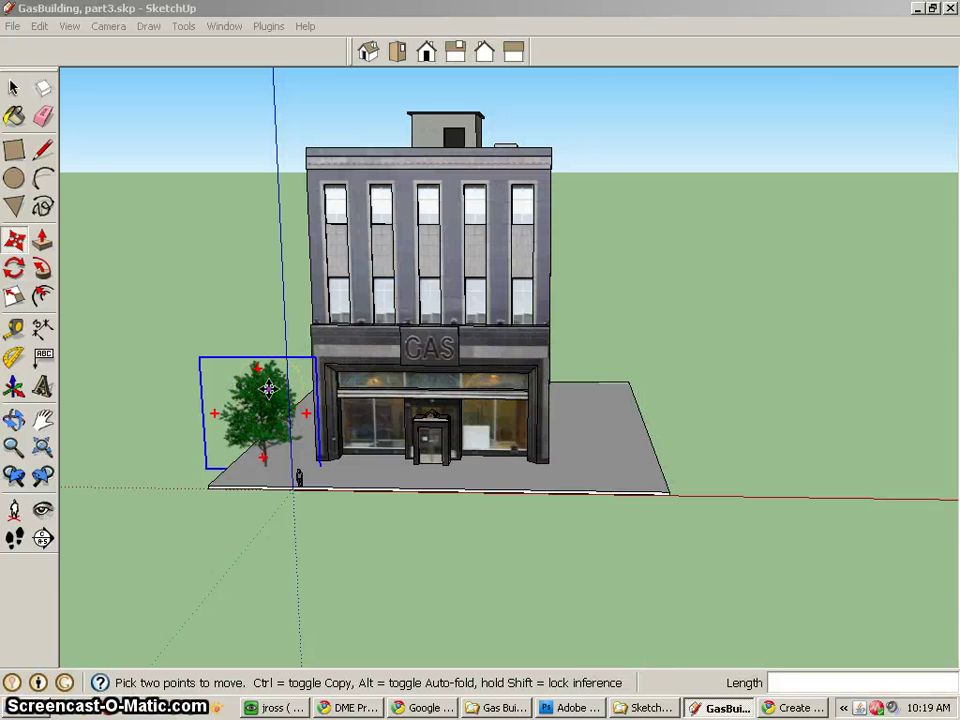
middle_drag(268, 390, 332, 499)
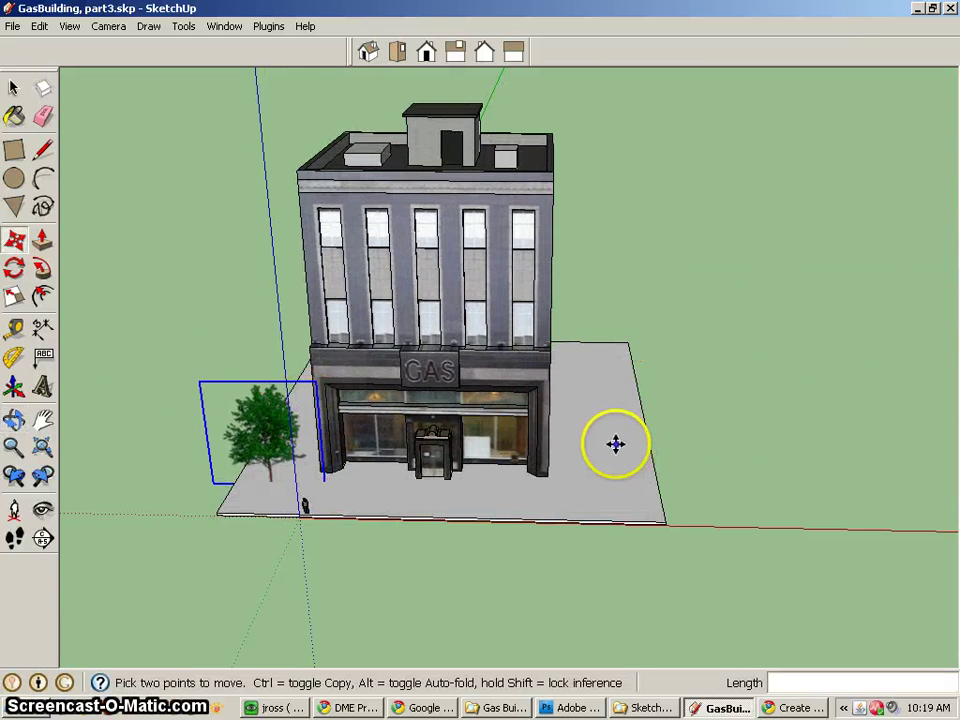
Step: Launch Plugins > RpTreeMaker > Make tree to open the Tree Editor
click(280, 28)
mouse_move(289, 54)
click(404, 55)
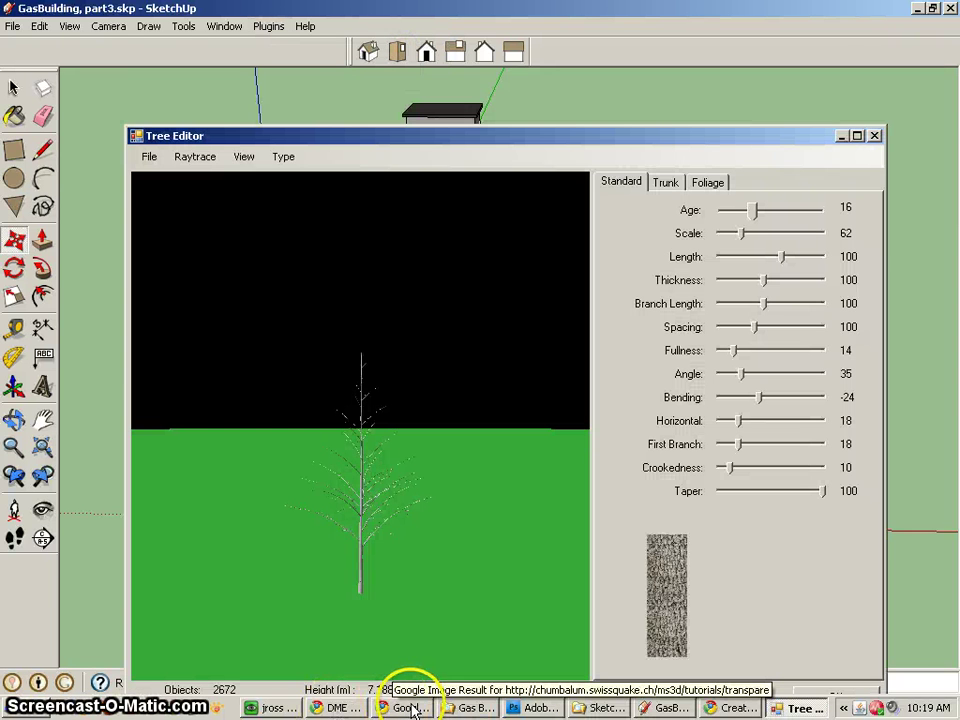
Step: In Chrome, scroll the RenderPlus Tree Maker page down to the Tree Editor usage section
click(410, 708)
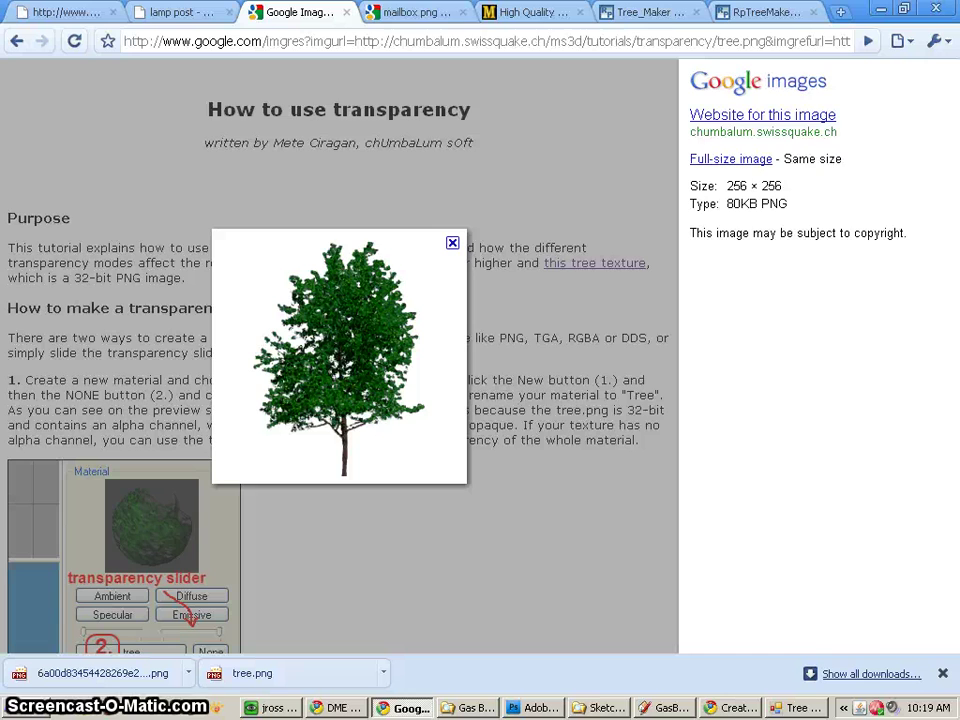
click(665, 13)
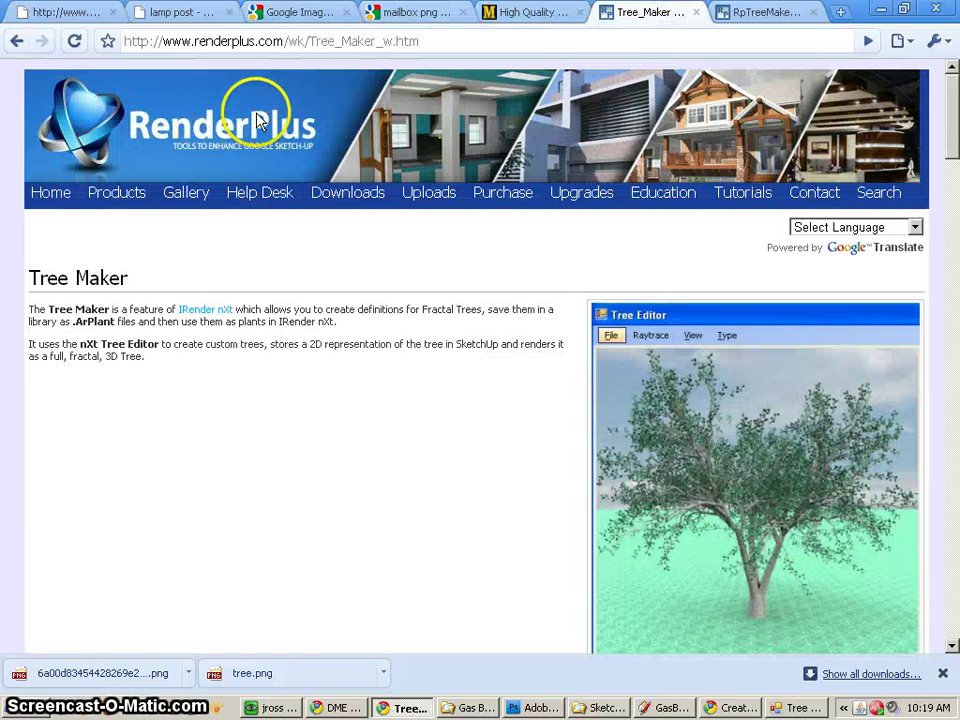
scroll(658, 420, down, 4)
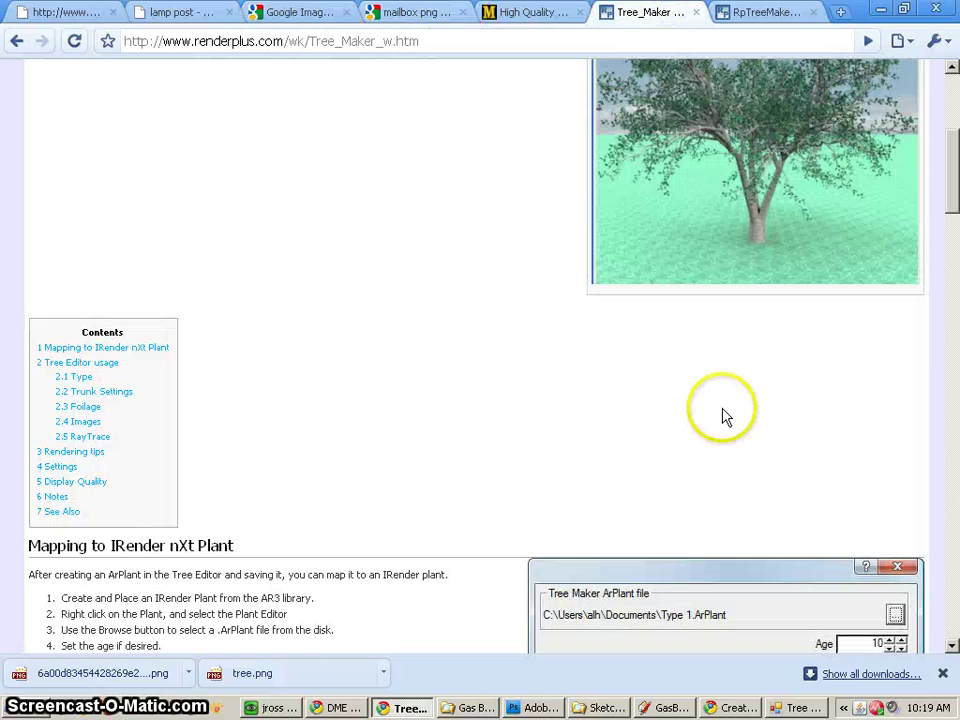
scroll(725, 418, down, 6)
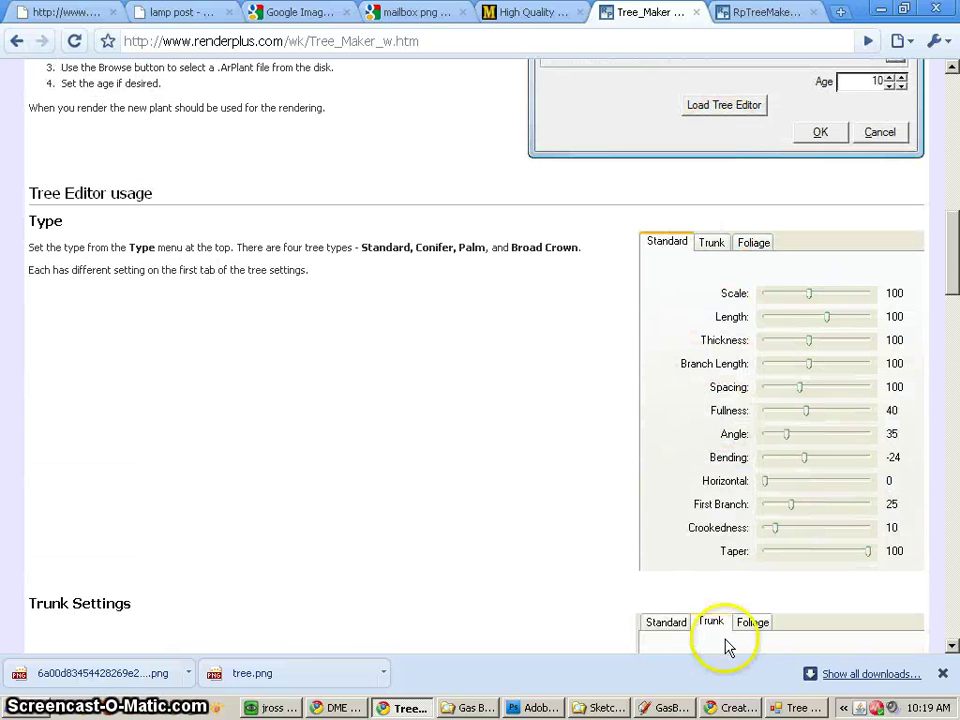
Step: Make the tree younger with thicker growth proportions using the Age, Scale, Length and Thickness sliders
click(790, 707)
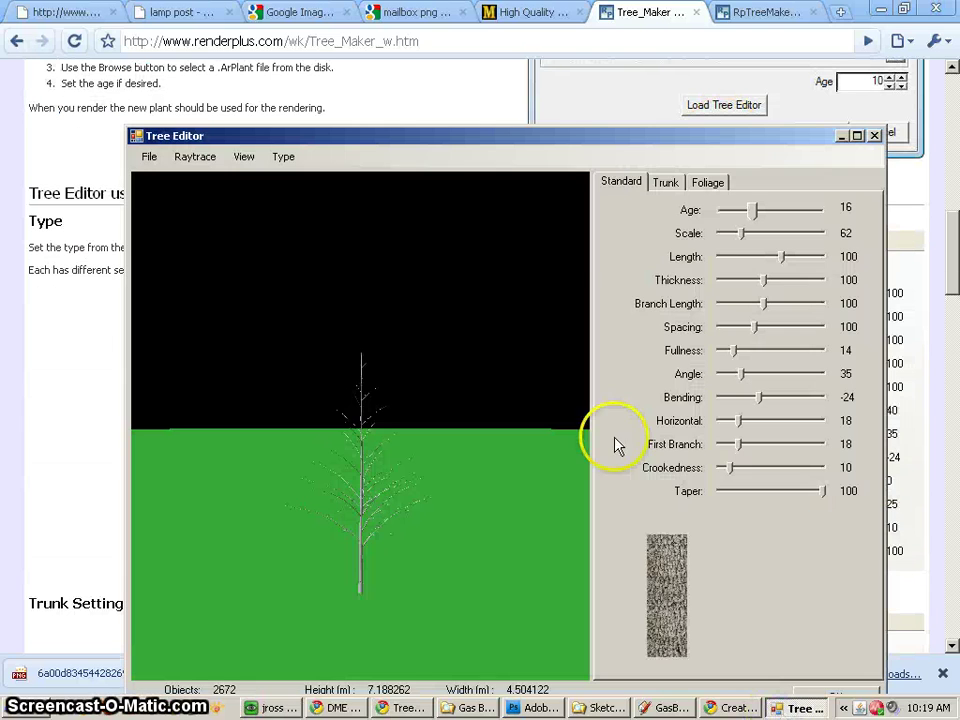
drag(568, 144, 548, 51)
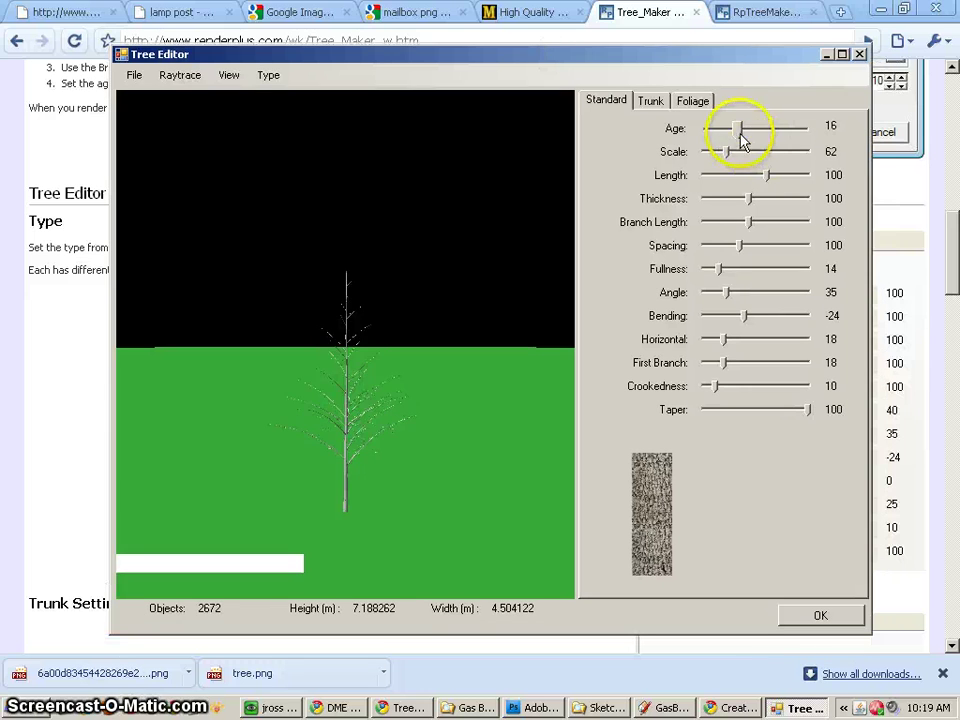
drag(740, 132, 784, 202)
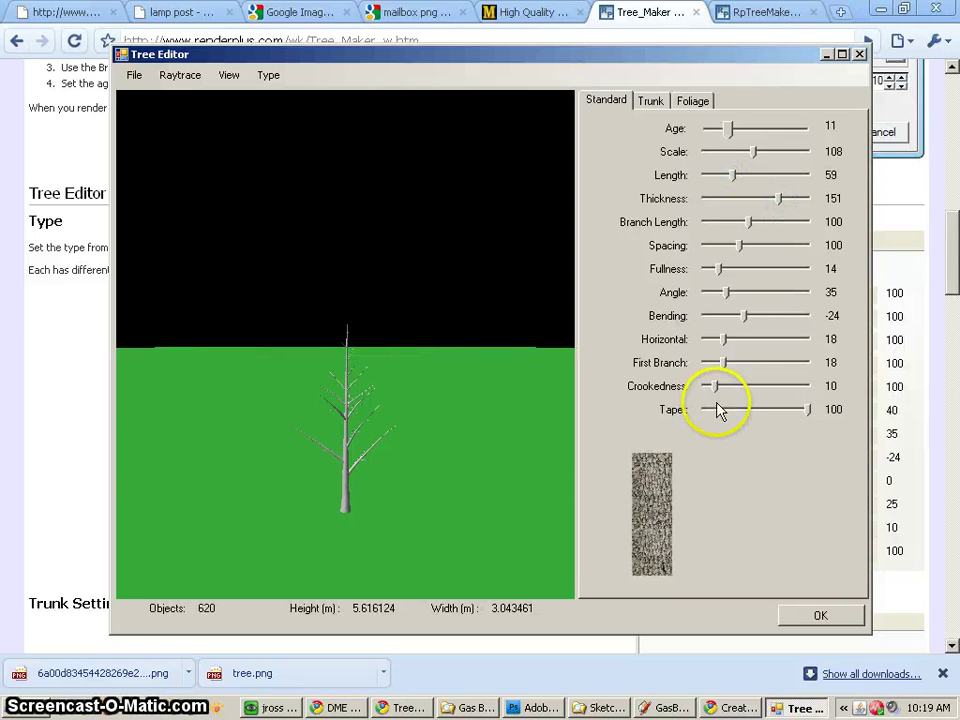
Step: Straighten the trunk with slight bending, horizontal lean 0 and a small spread
click(648, 102)
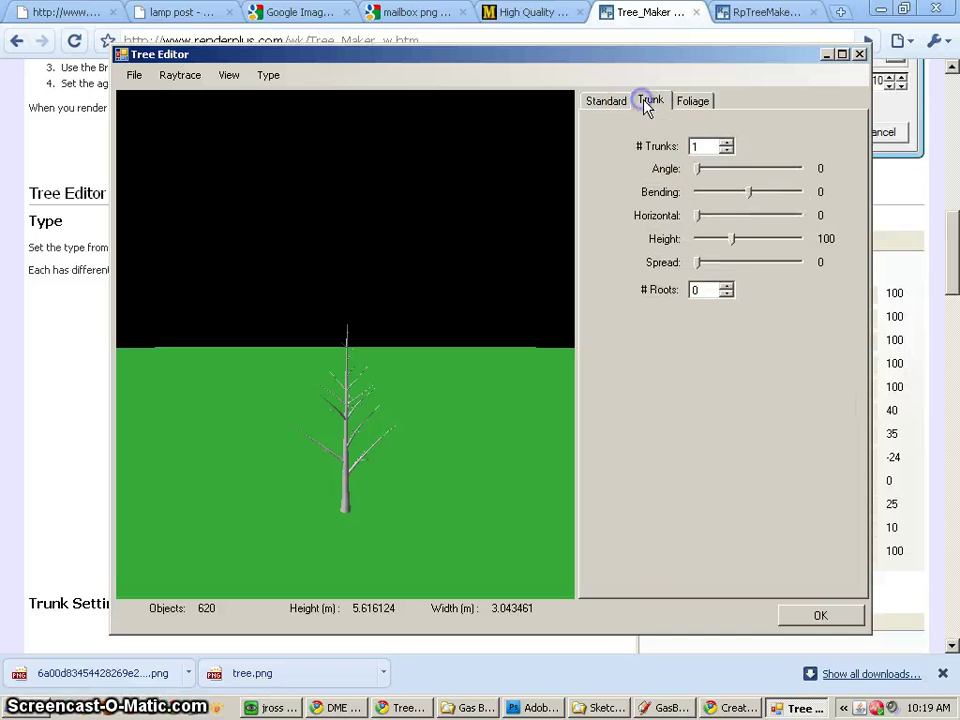
mouse_move(703, 170)
mouse_down()
mouse_move(750, 167)
mouse_move(681, 163)
mouse_move(699, 171)
mouse_up()
drag(751, 193, 692, 214)
drag(743, 243, 786, 247)
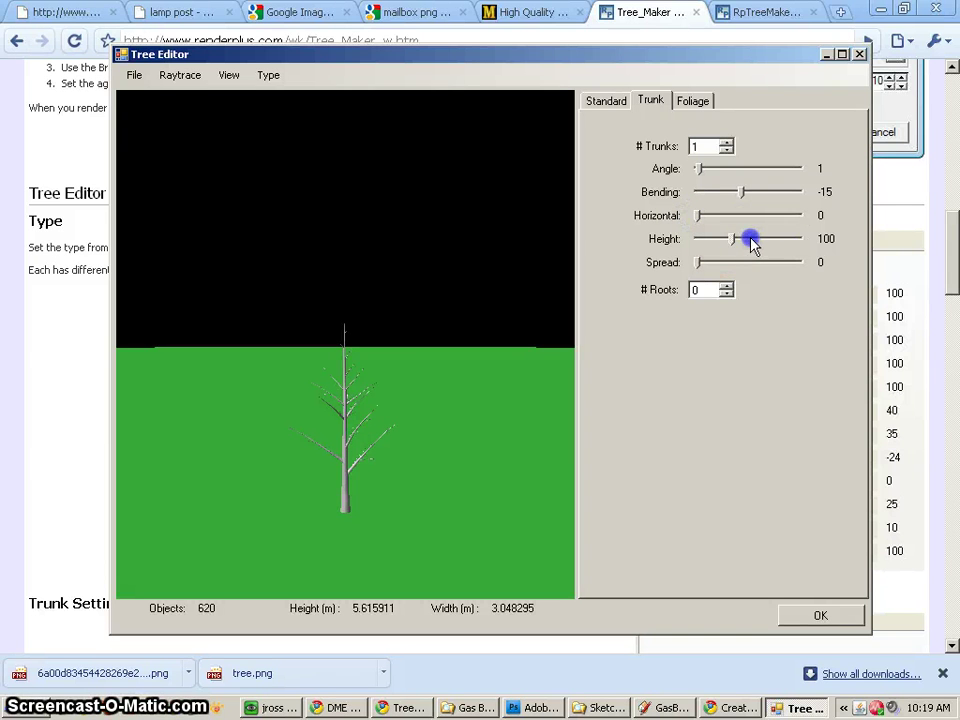
mouse_move(700, 262)
mouse_down()
mouse_move(763, 261)
mouse_move(702, 262)
mouse_up()
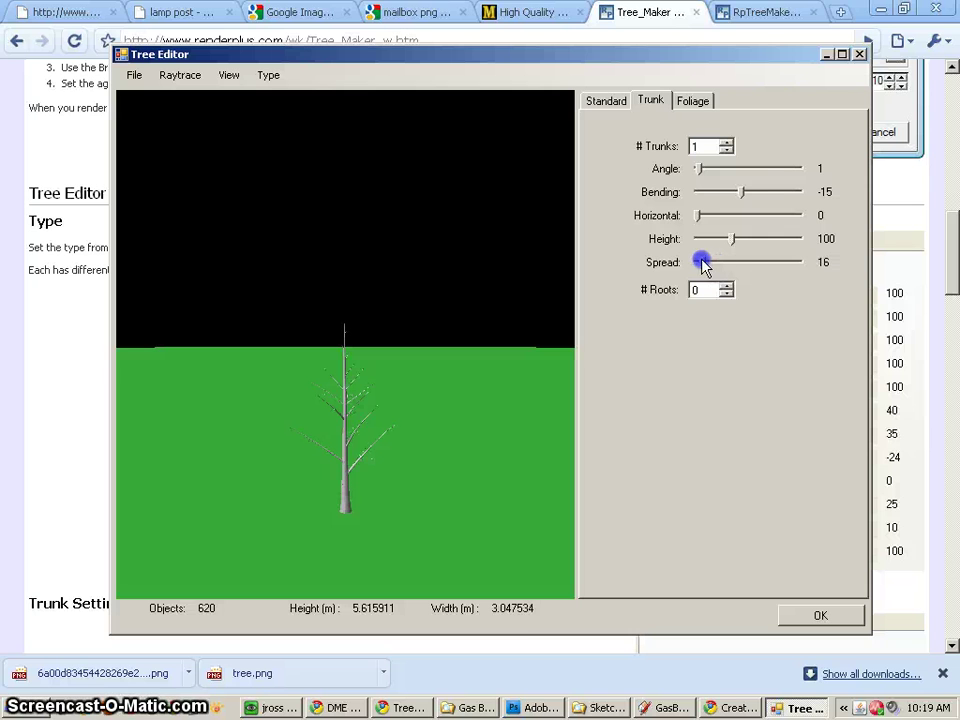
Step: Raise the Foliage Width slightly and apply the tree settings
click(700, 102)
click(851, 140)
click(851, 140)
click(851, 140)
click(852, 140)
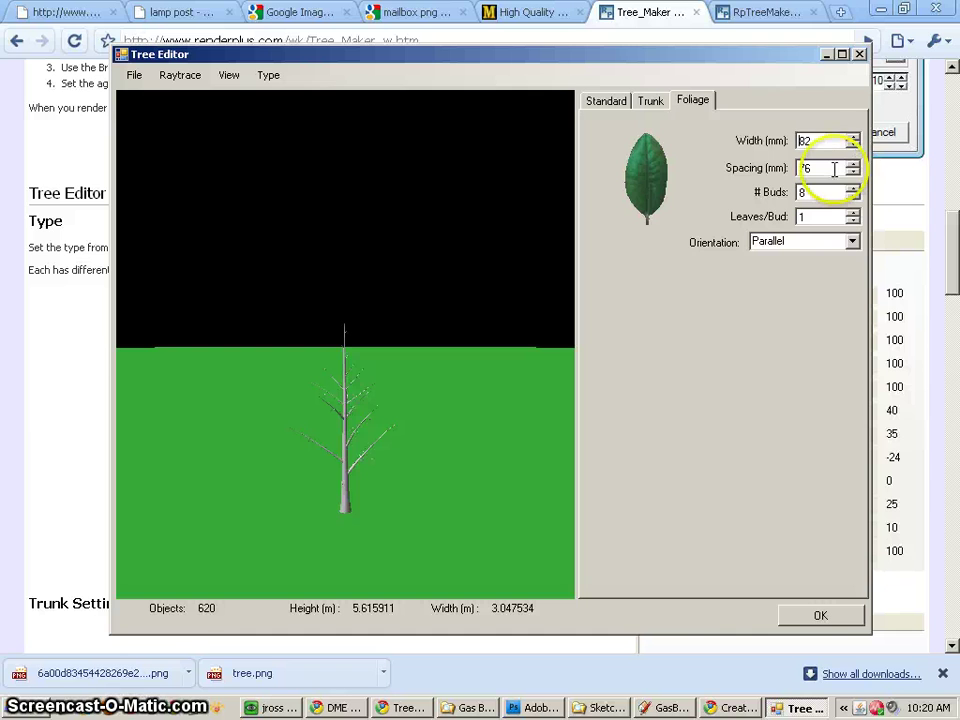
click(816, 615)
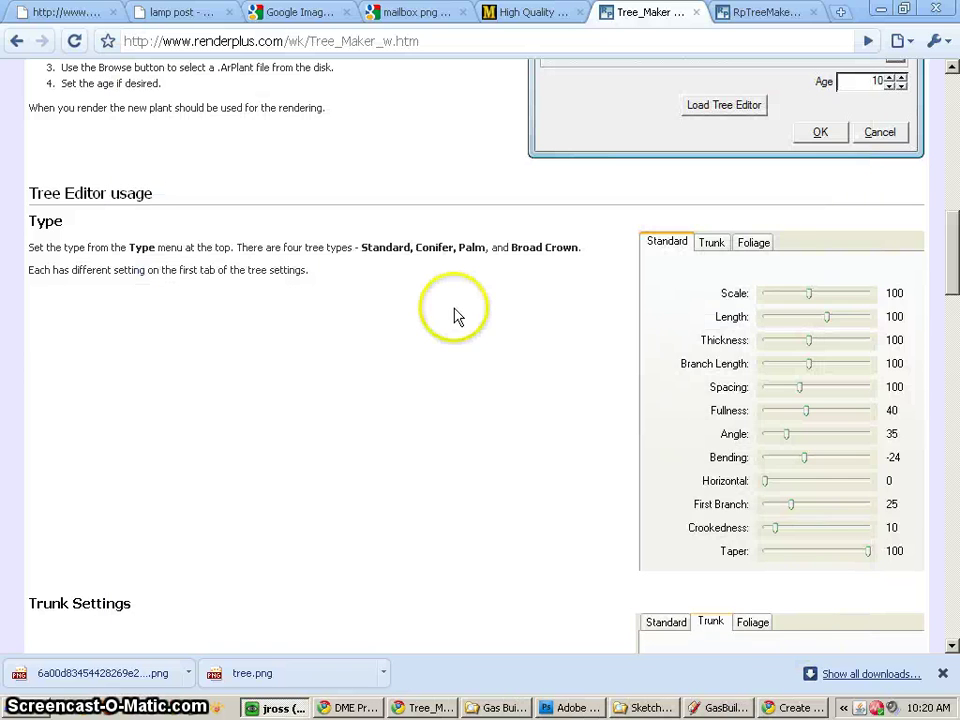
Step: Render a preview of Standard Tree (11) against the field-and-sky backdrop
drag(686, 147, 326, 36)
drag(397, 38, 336, 10)
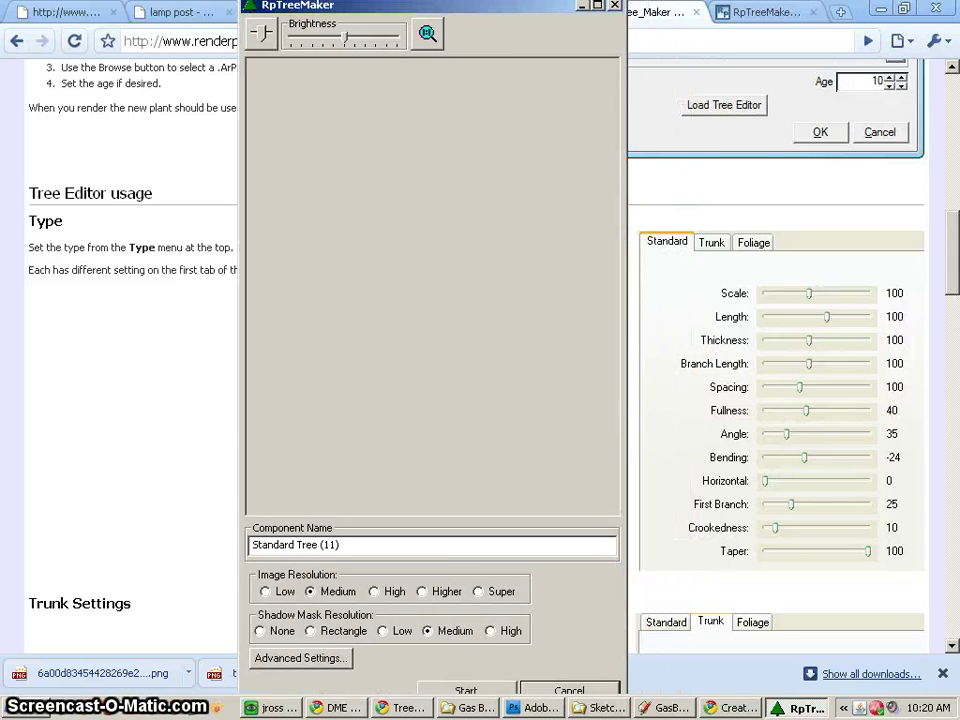
click(489, 690)
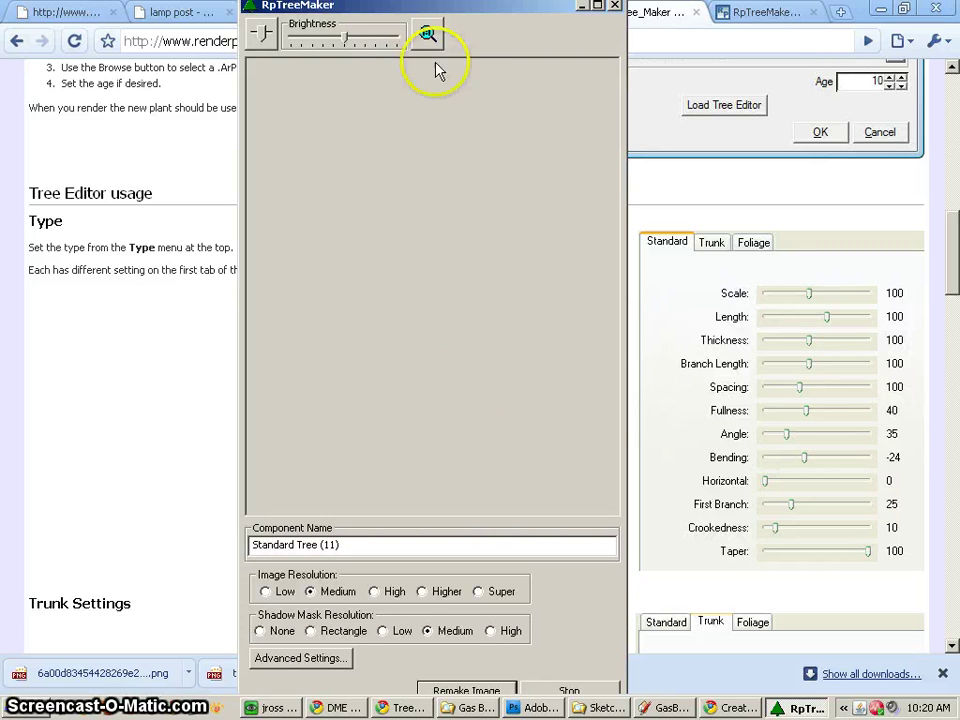
drag(460, 10, 488, 61)
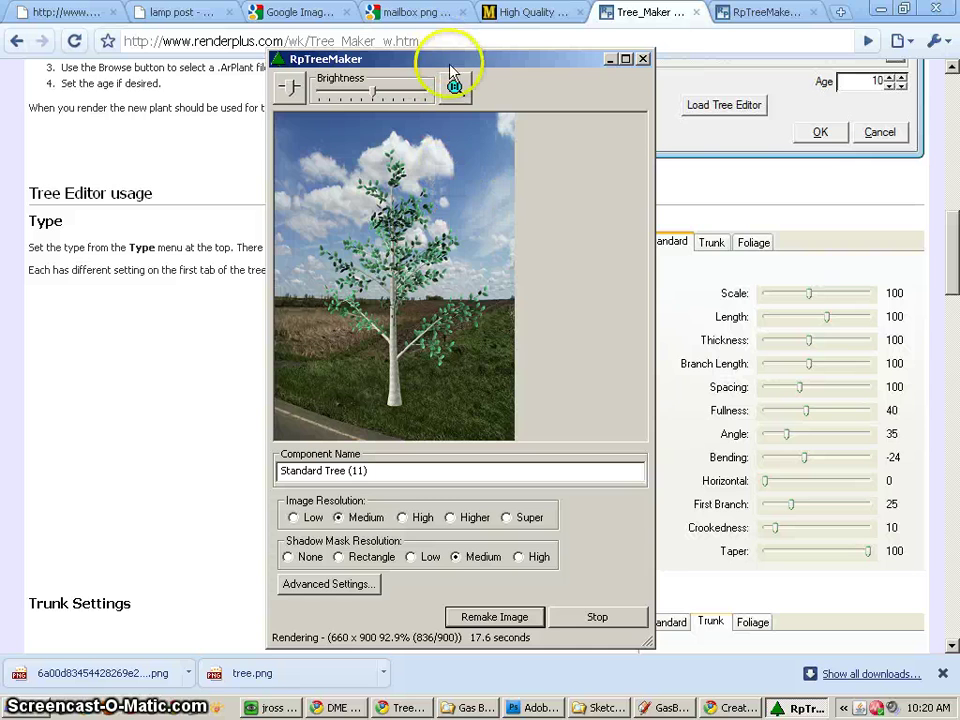
drag(488, 60, 528, 51)
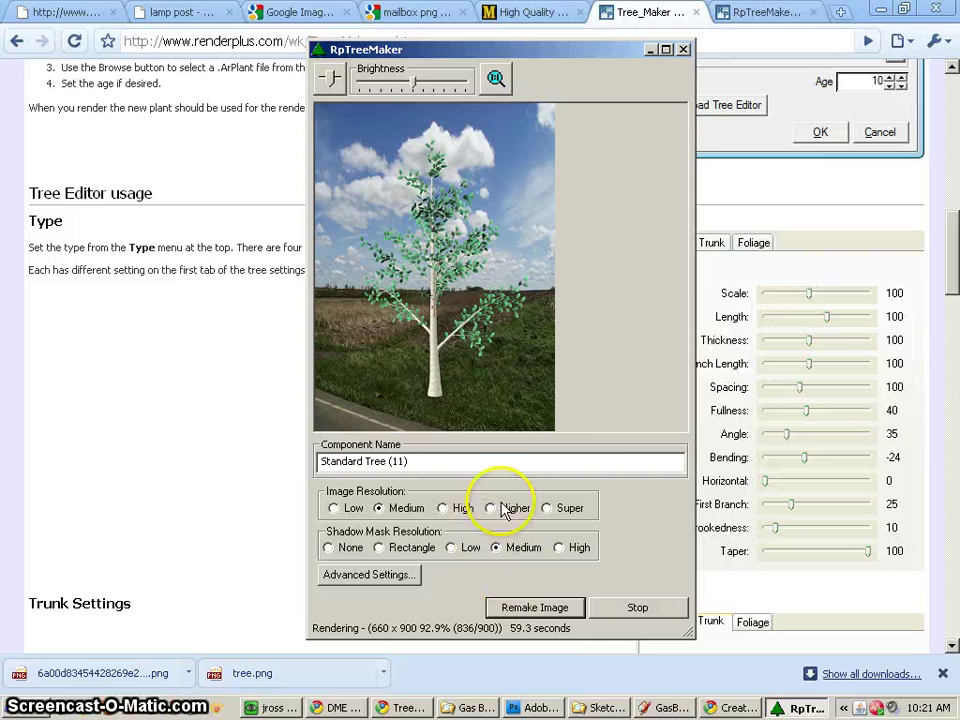
Step: Confirm the Standard Tree (11) name, cancel Advanced Settings, and stop the render at 92.9%
click(493, 463)
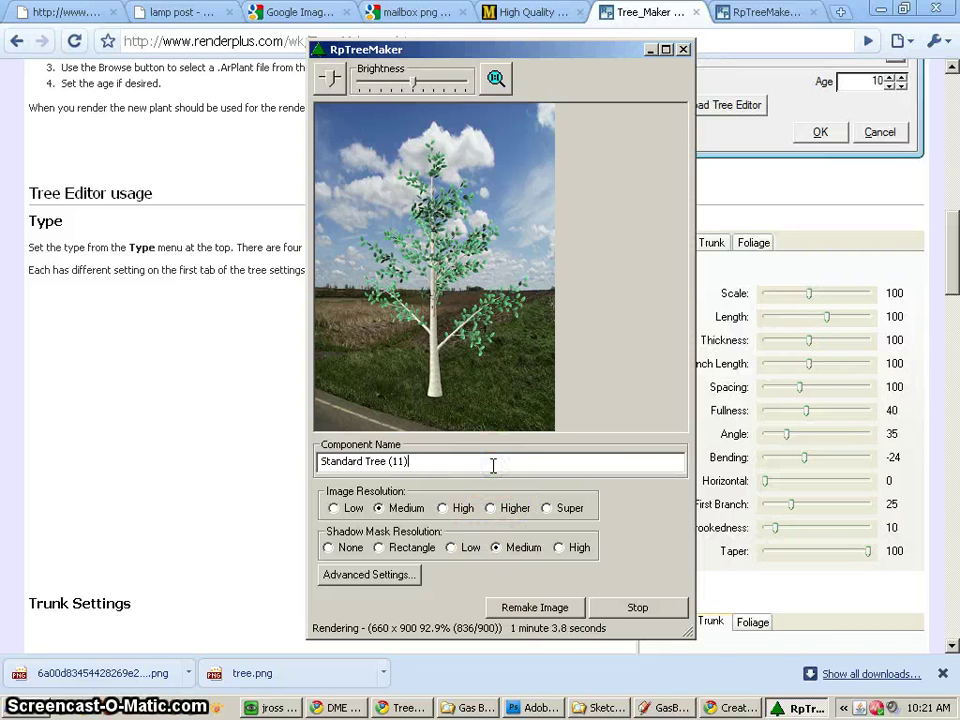
click(374, 576)
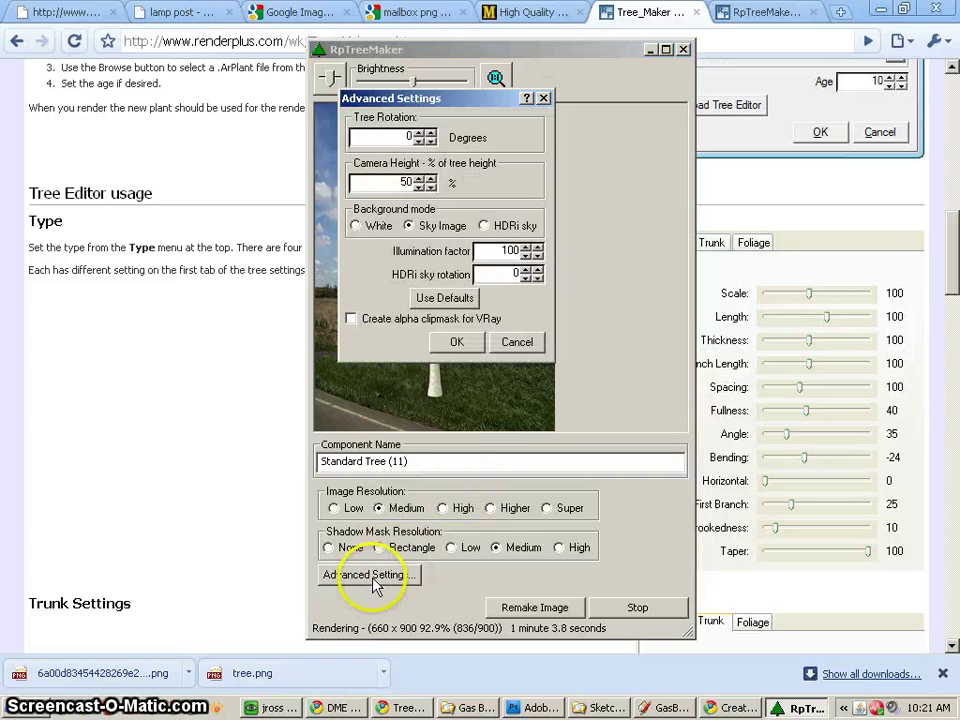
click(517, 343)
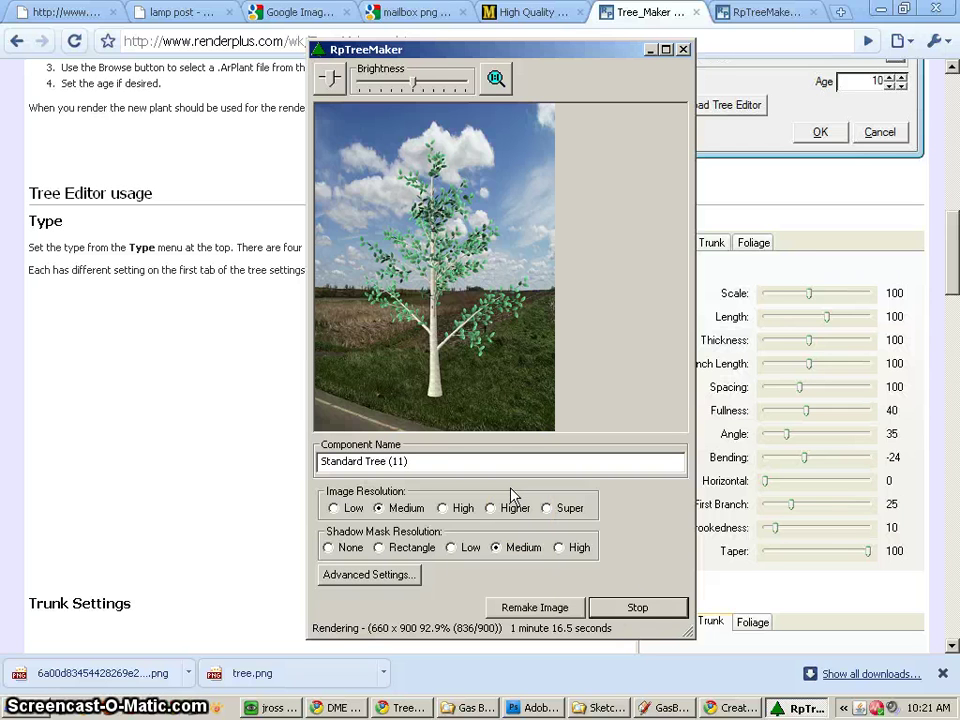
click(636, 610)
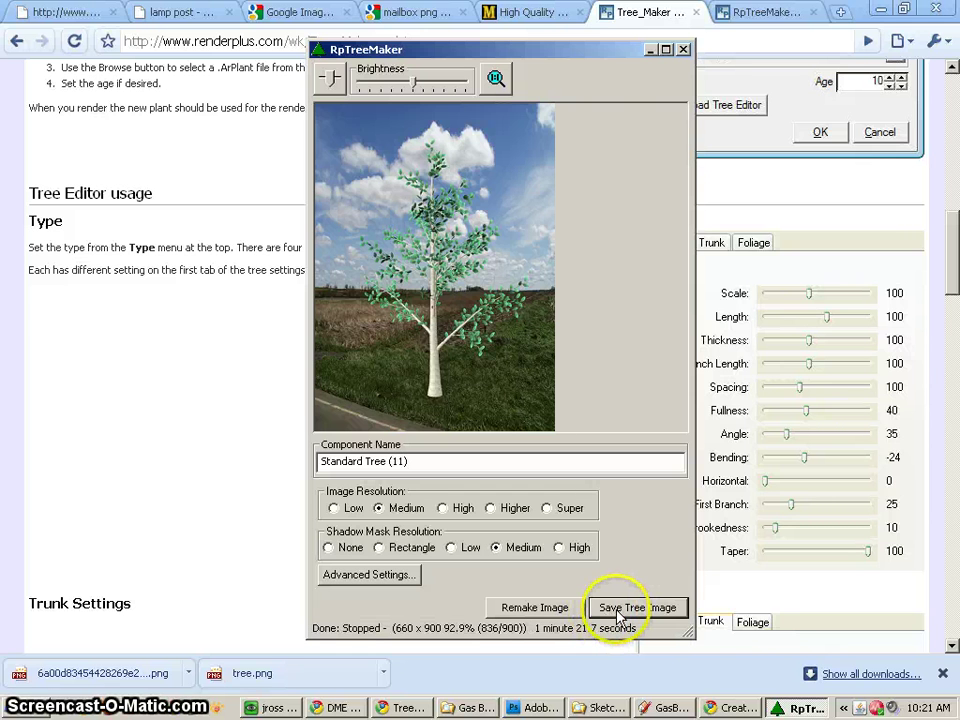
Step: Save the tree image as a component and place two copies on the sidewalk beside the gas building
click(620, 612)
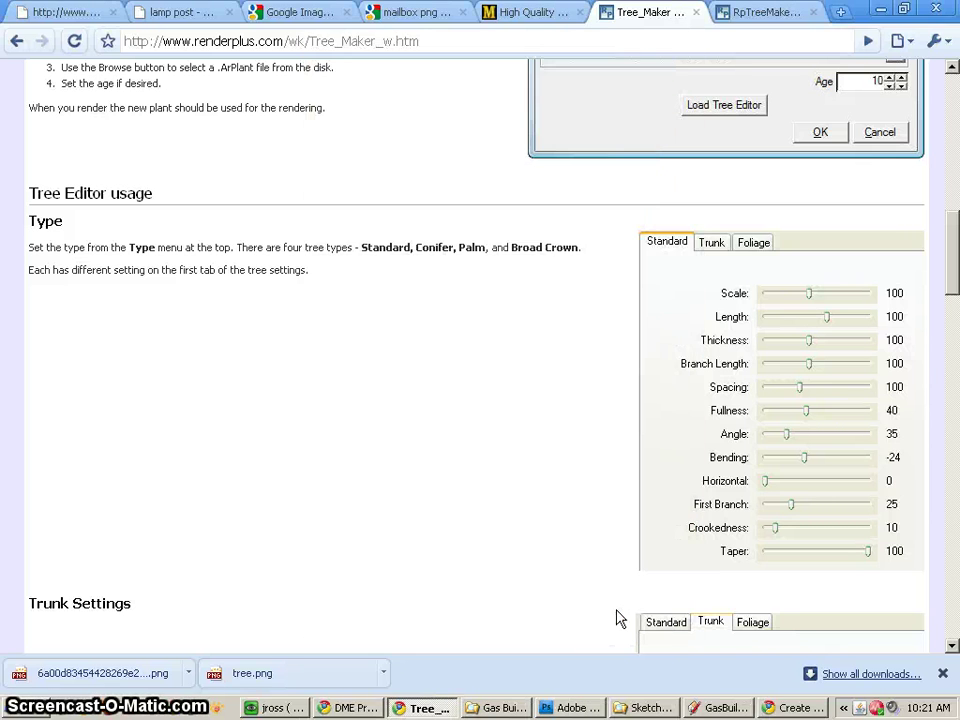
click(722, 708)
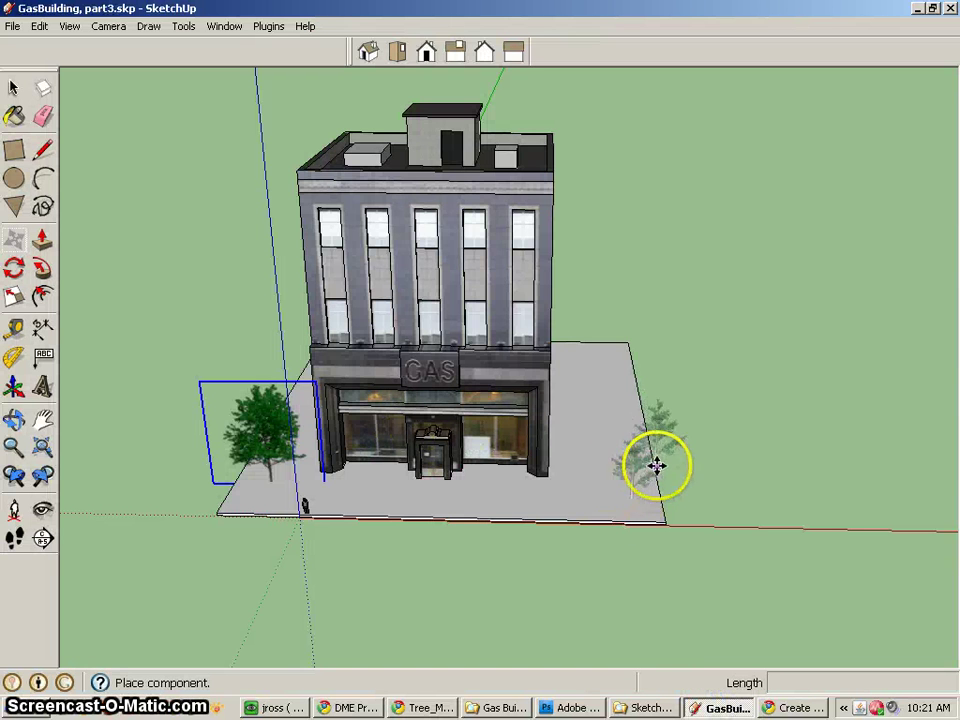
click(624, 435)
middle_drag(624, 435, 508, 251)
scroll(572, 369, up, 6)
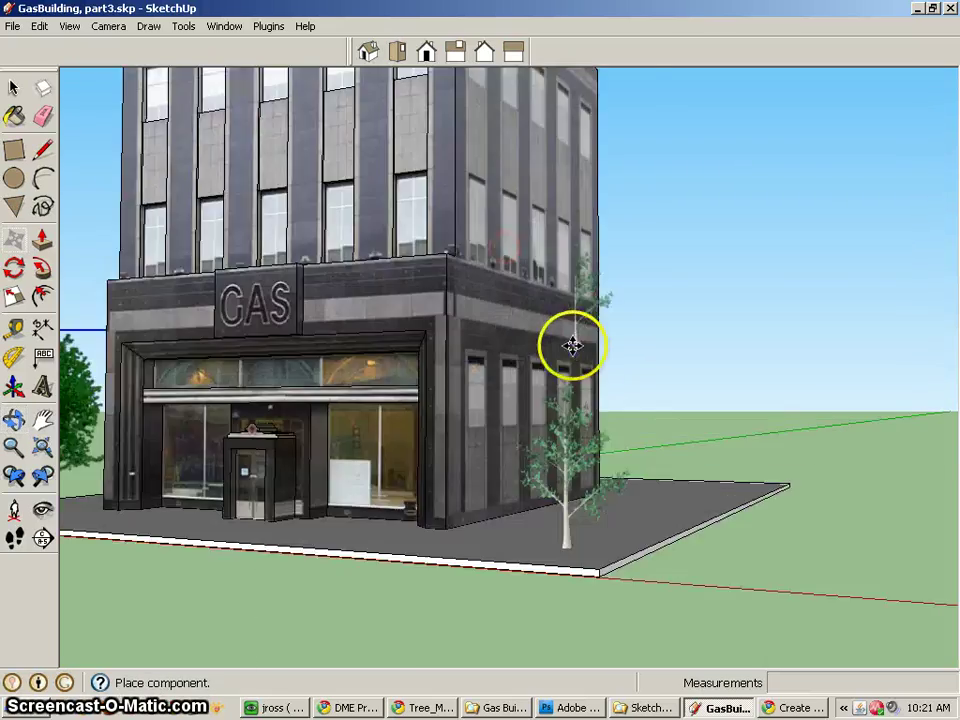
scroll(576, 421, down, 5)
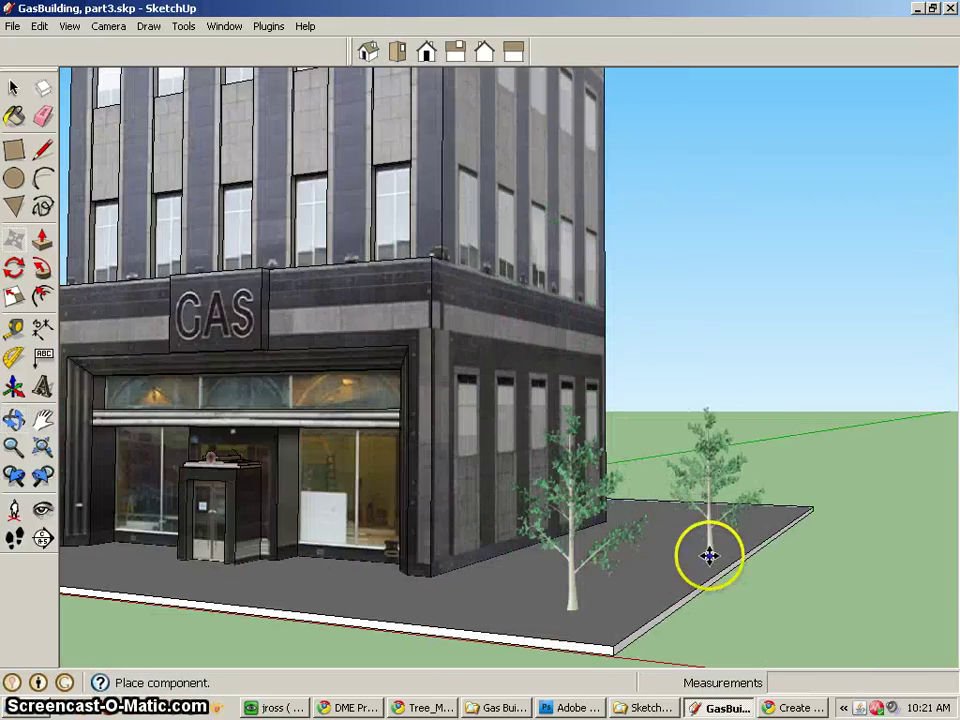
click(709, 557)
middle_drag(628, 621, 435, 257)
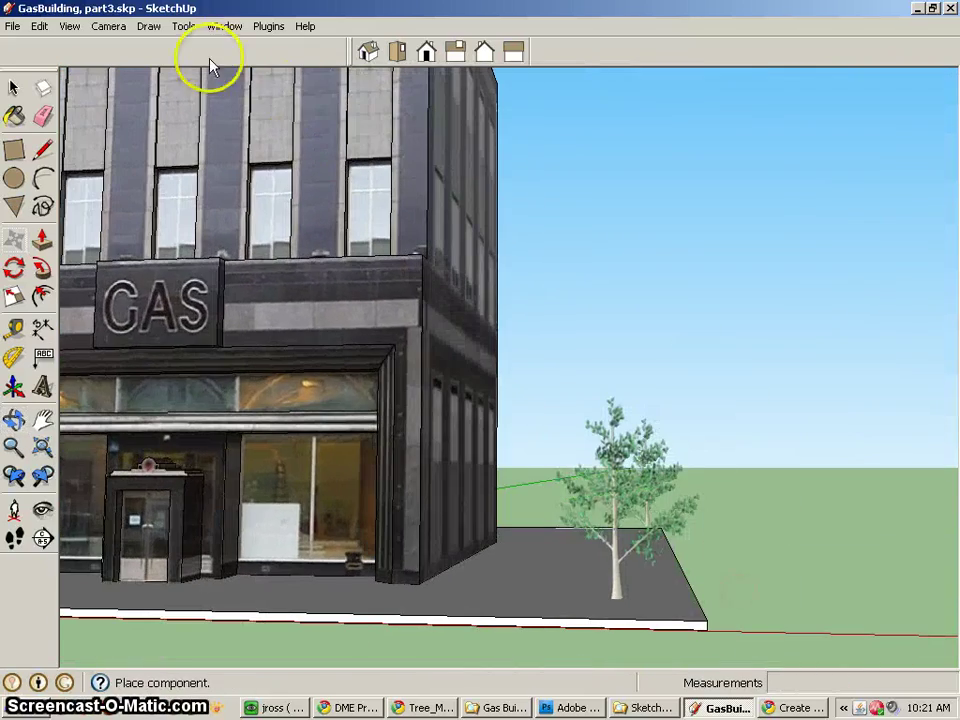
Step: Enable Always face camera for the Standard Tree (11) component
click(275, 27)
mouse_move(228, 30)
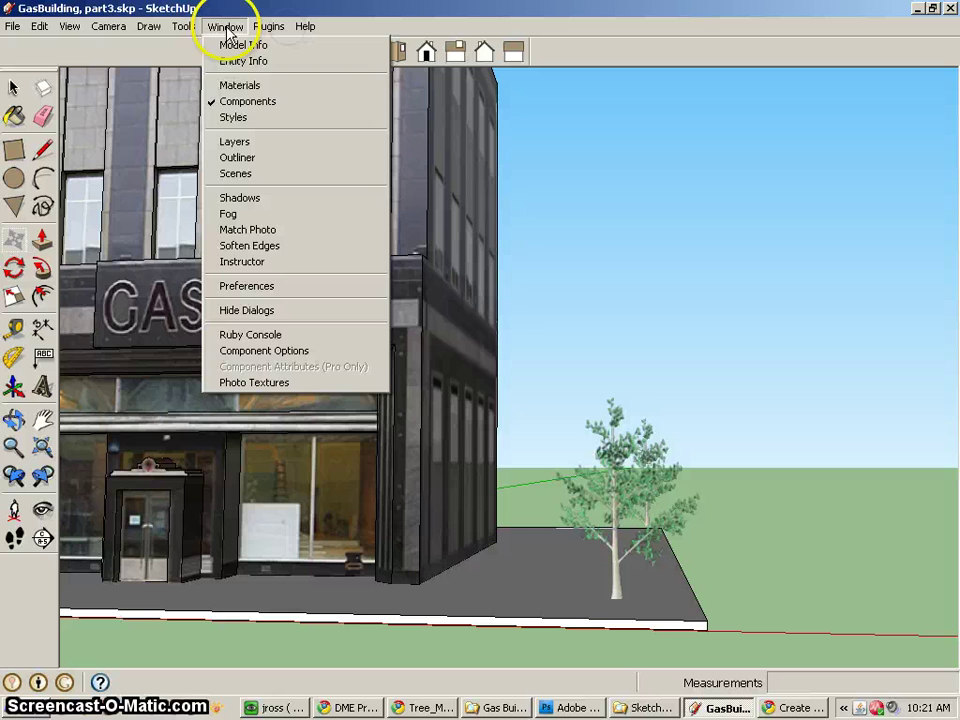
click(258, 104)
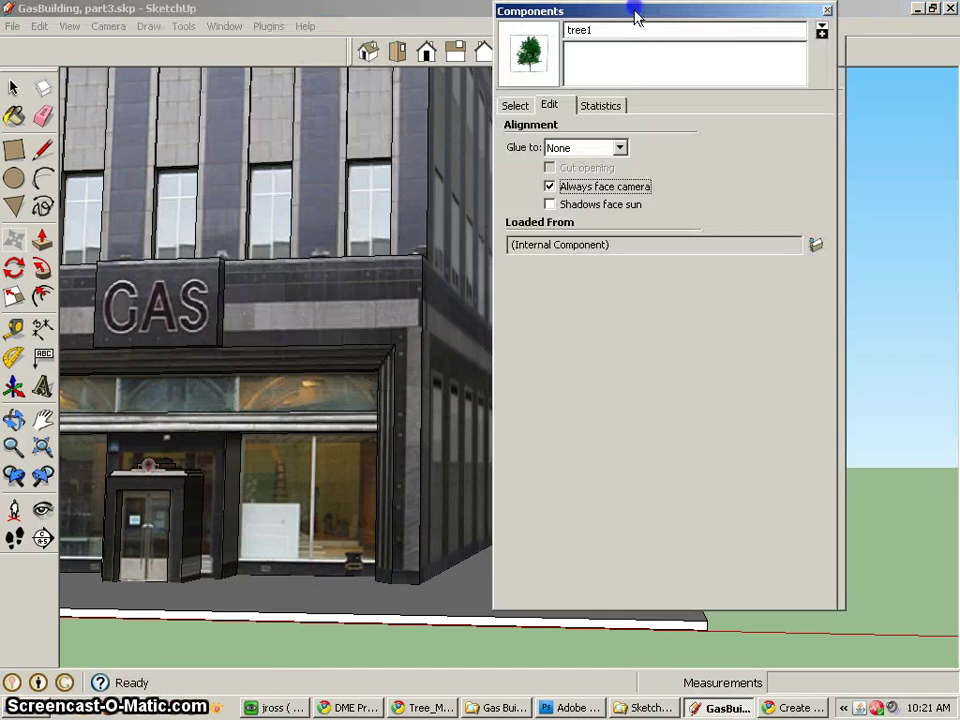
drag(628, 8, 208, 36)
click(97, 140)
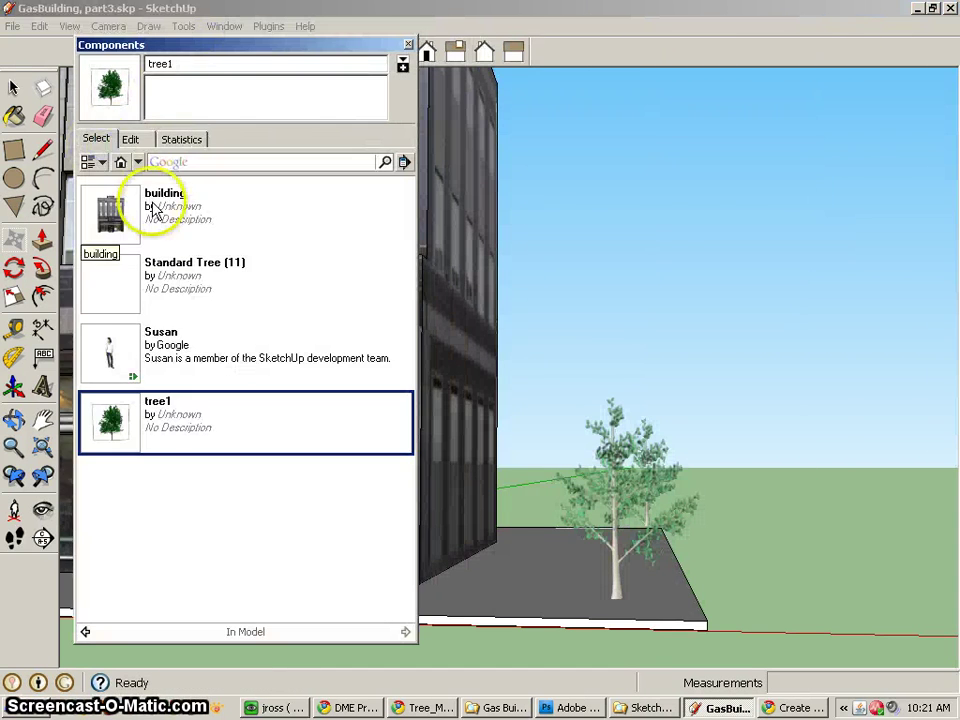
click(116, 297)
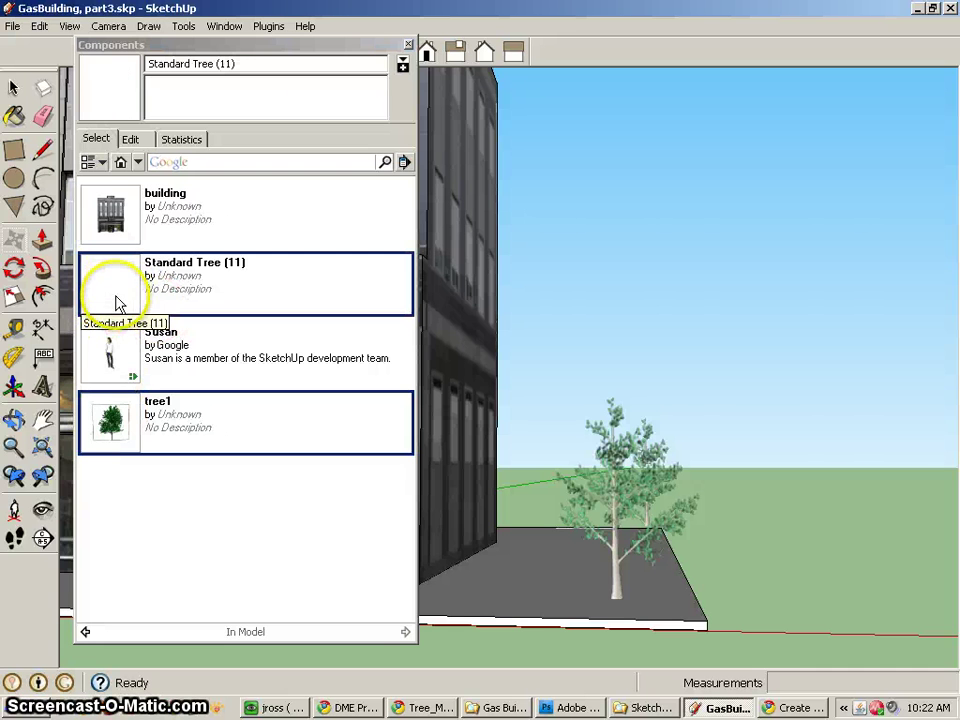
click(130, 139)
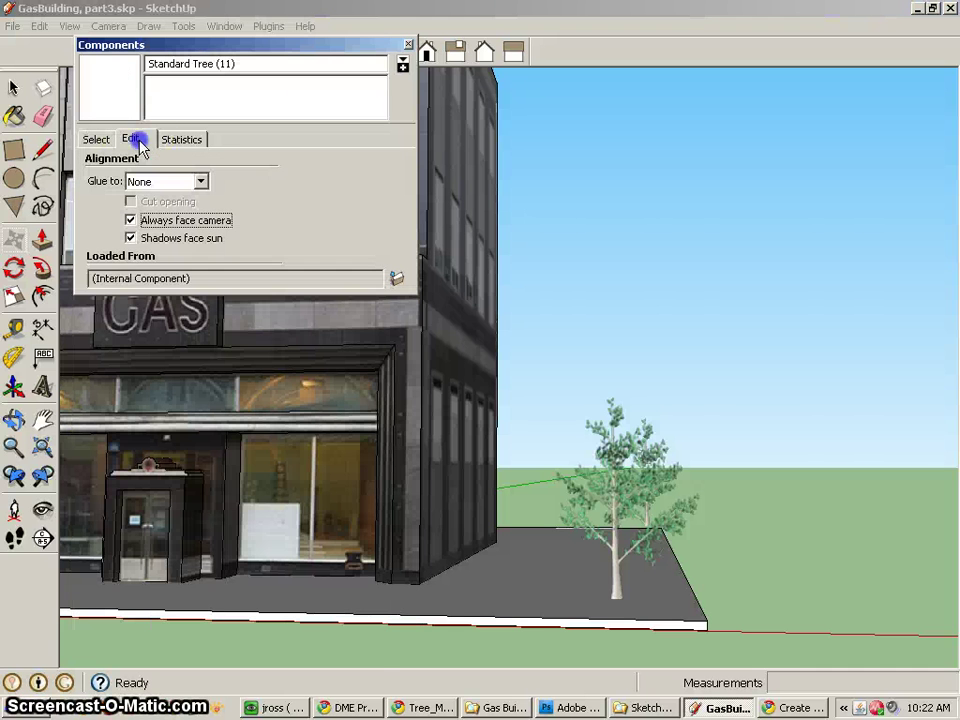
click(130, 220)
click(130, 220)
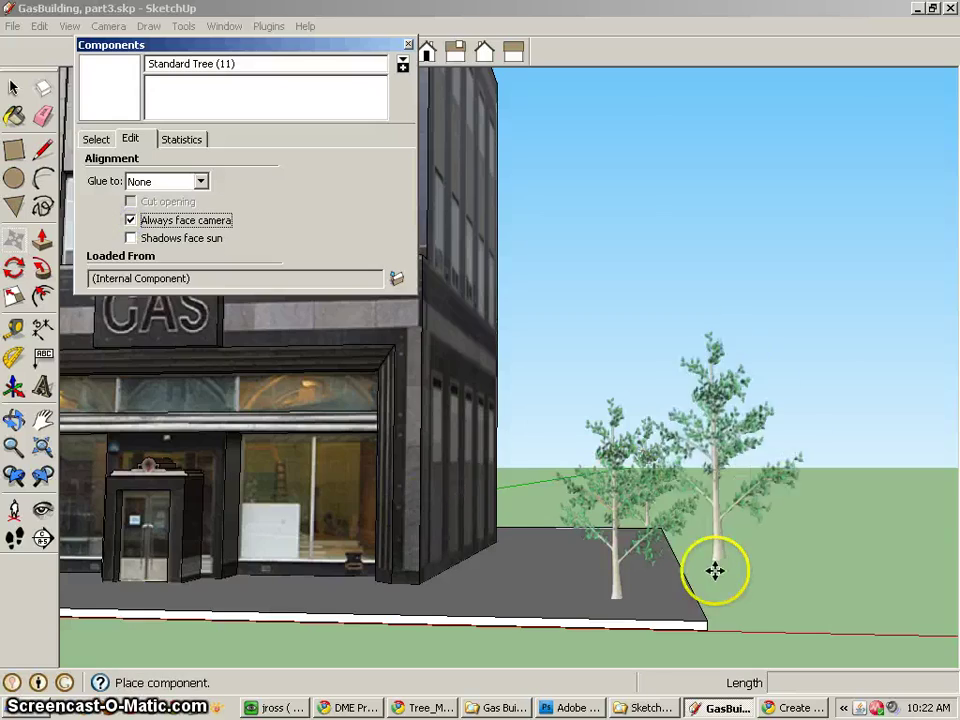
Step: Place another Standard Tree on the right-side sidewalk and return to the model's component list
middle_drag(703, 557, 675, 448)
scroll(699, 561, down, 2)
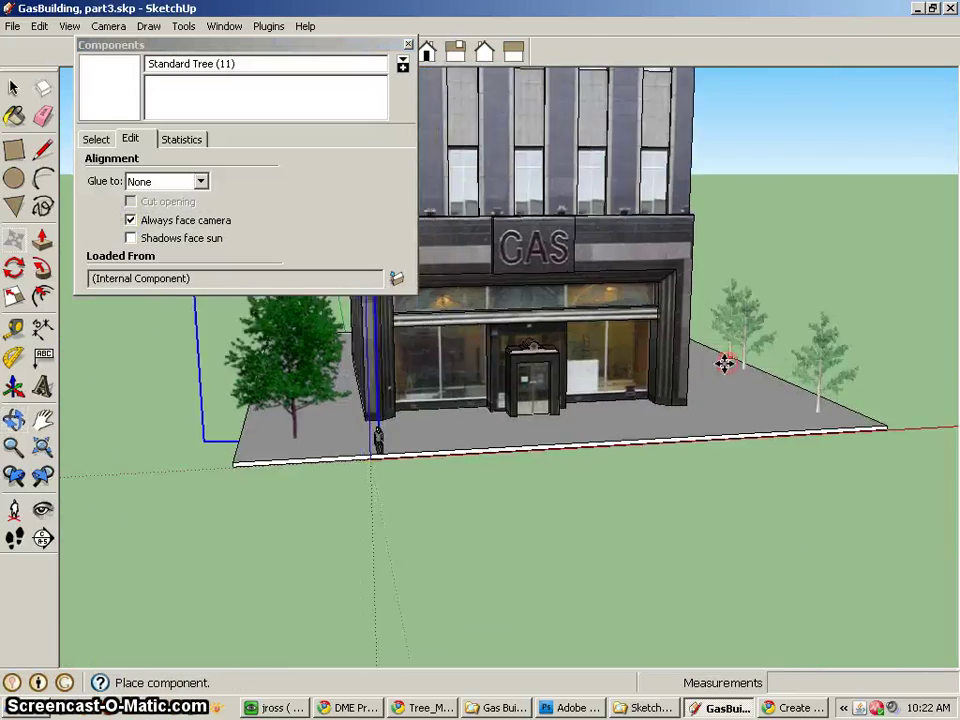
click(397, 220)
click(97, 139)
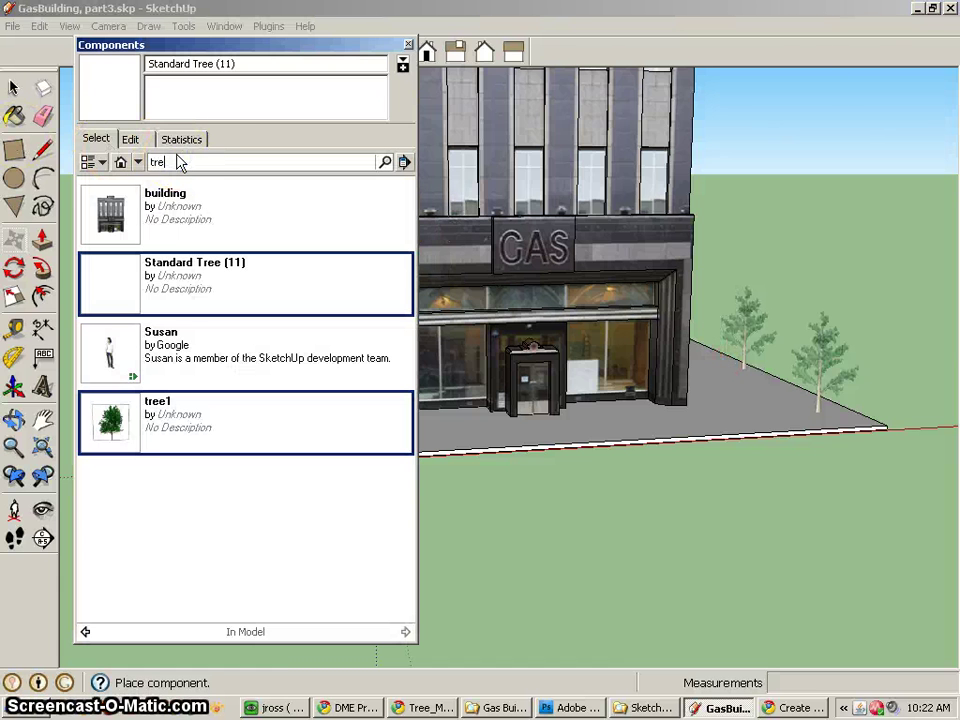
Step: Search components for 'tree' and place the downloaded '3d tree' on the sidewalk
key(Return)
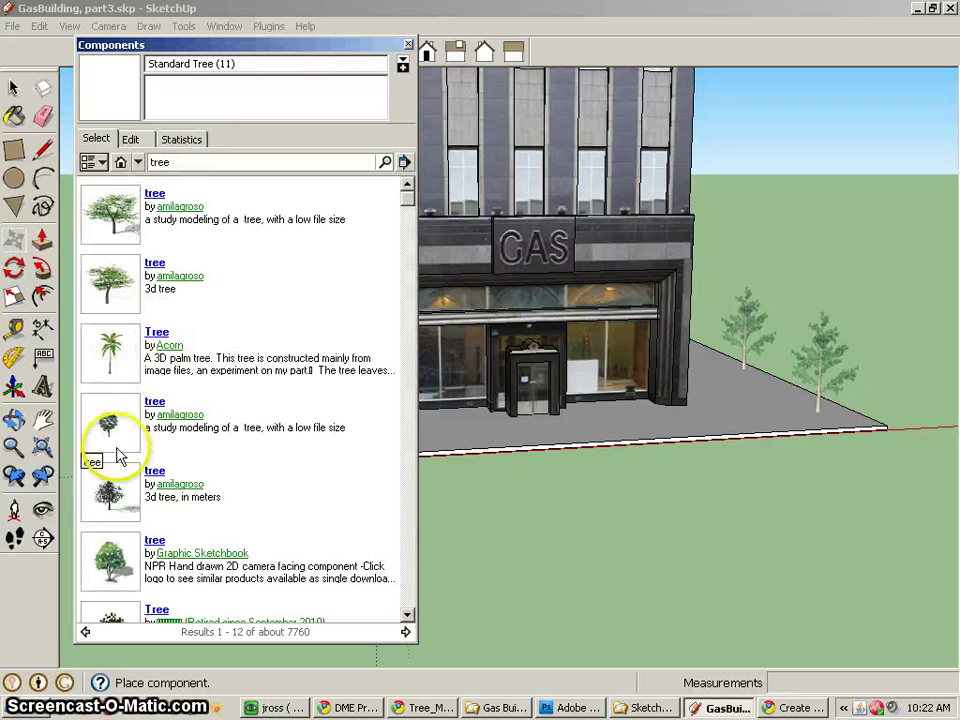
click(110, 280)
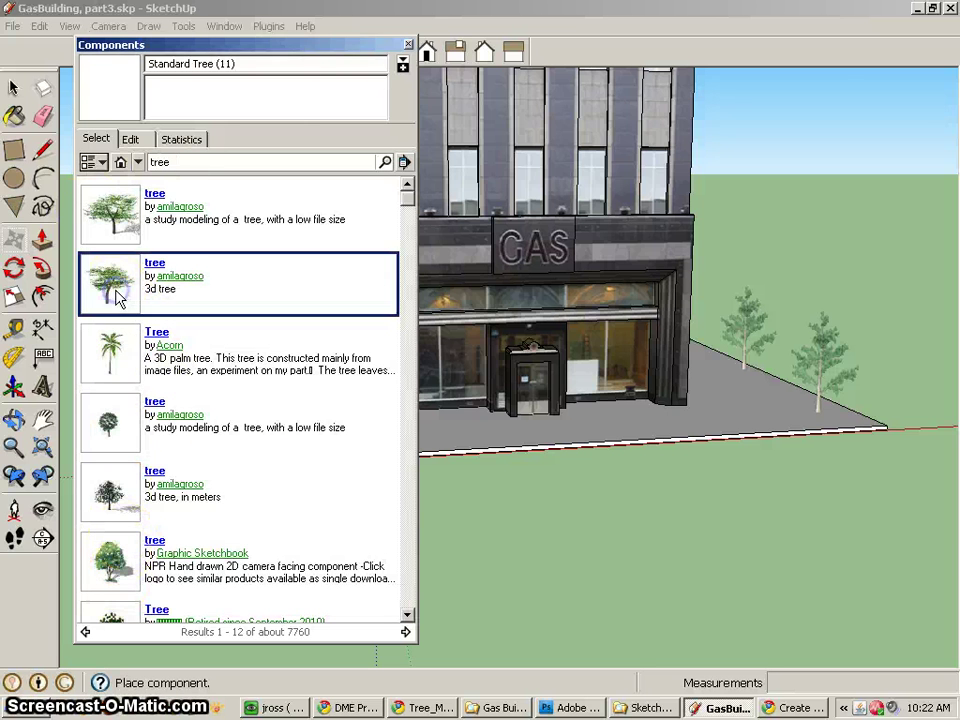
click(688, 428)
middle_drag(791, 429, 664, 420)
scroll(664, 420, down, 3)
middle_drag(587, 499, 800, 588)
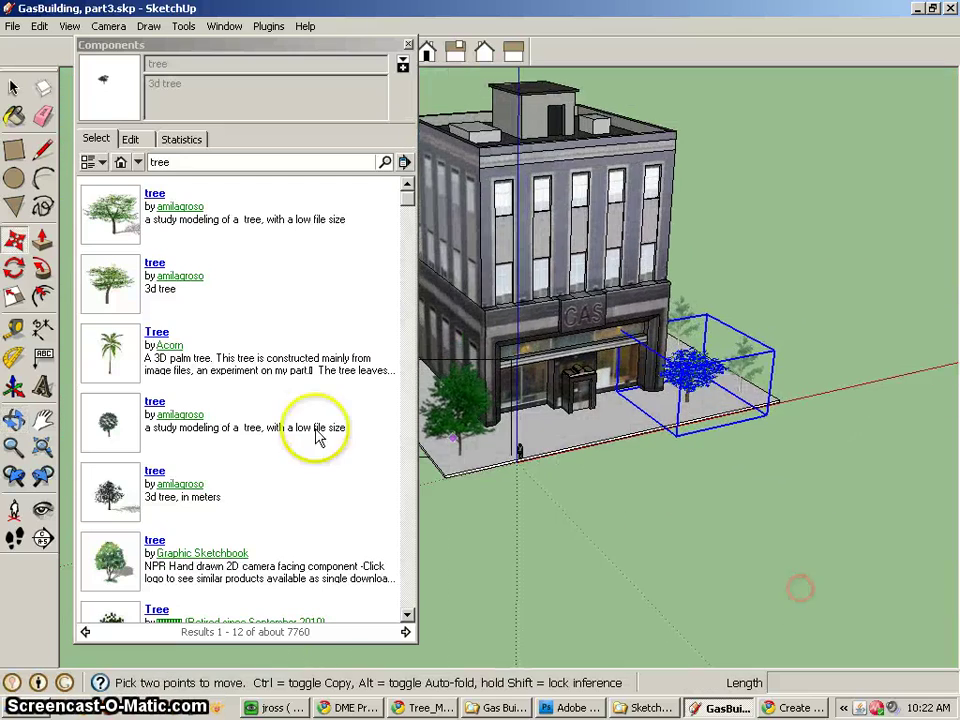
Step: Search 3D Warehouse for 'cars' and download the red Modified Honda Fit
click(178, 161)
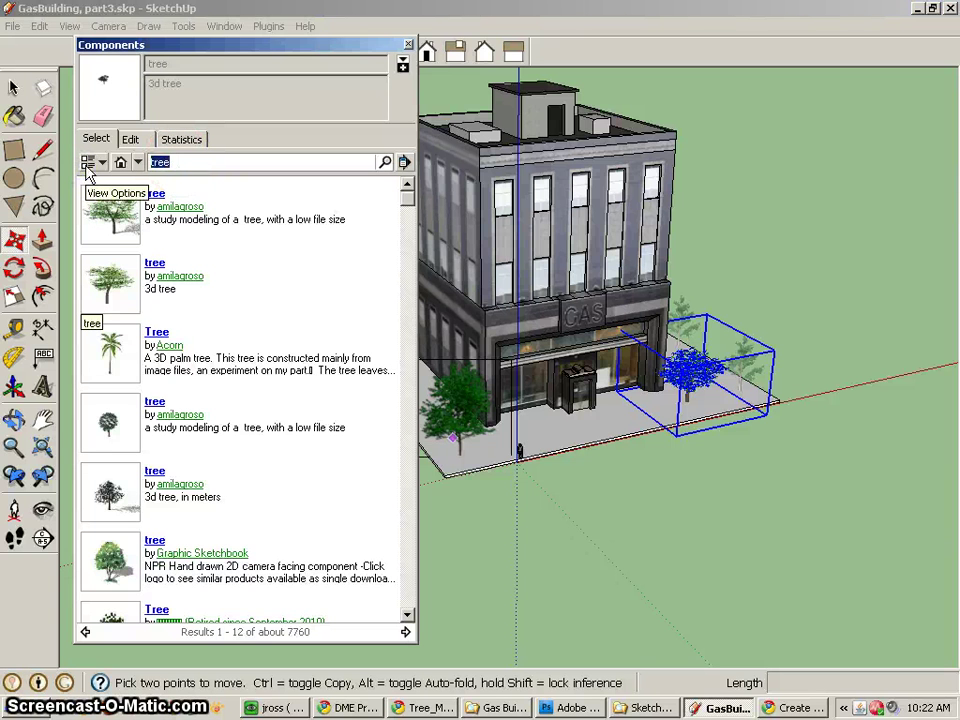
text(cars)
key(Return)
click(195, 308)
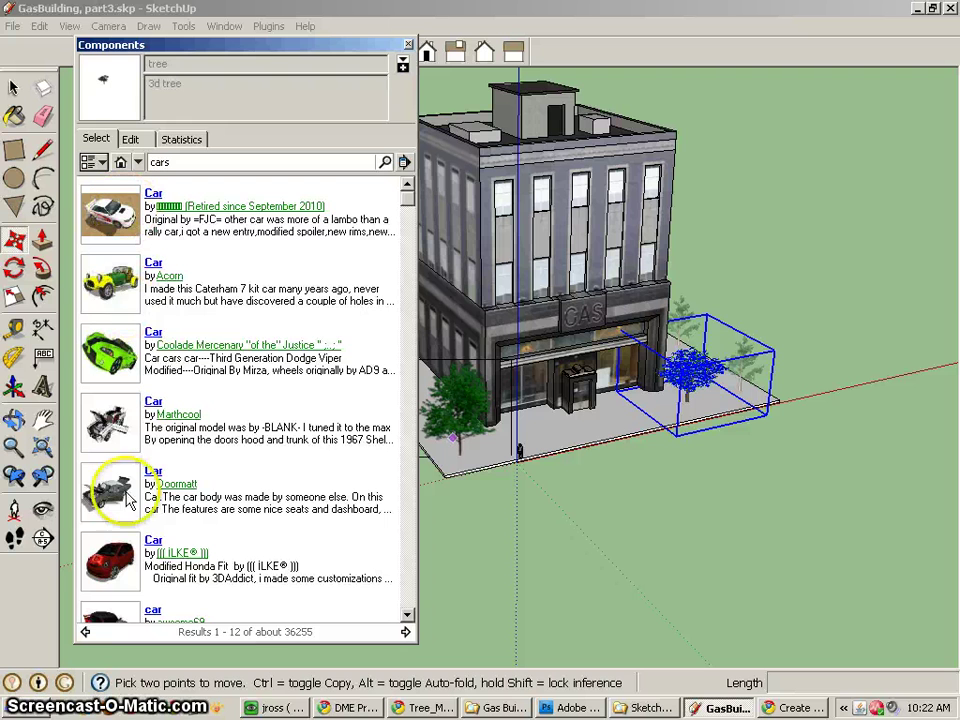
click(113, 580)
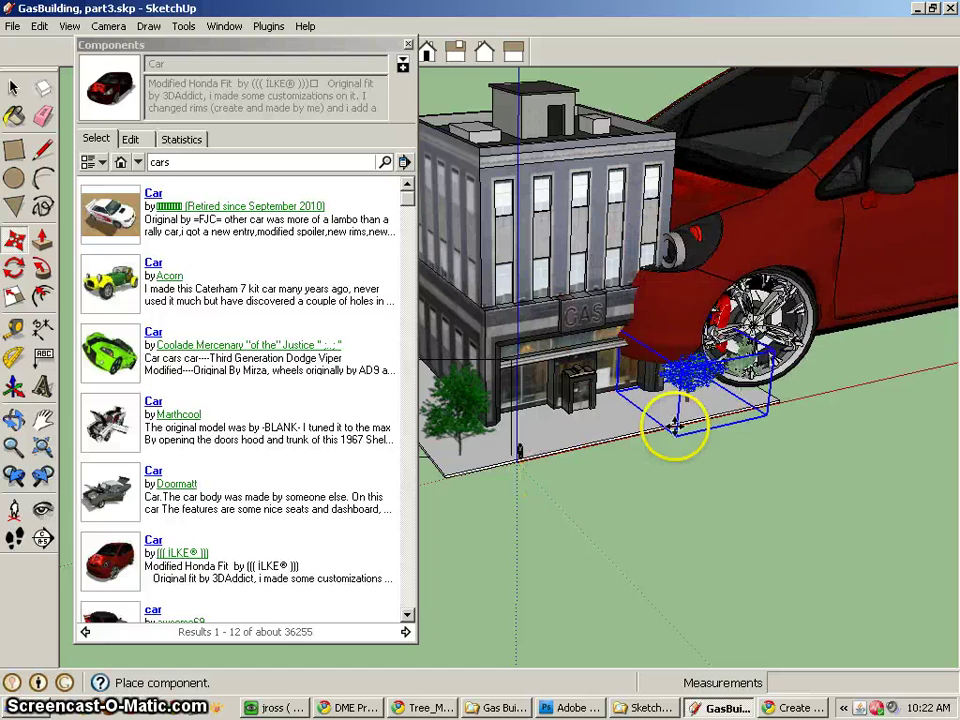
Step: Place the red Honda Fit and uniformly scale it down from giant size
click(624, 494)
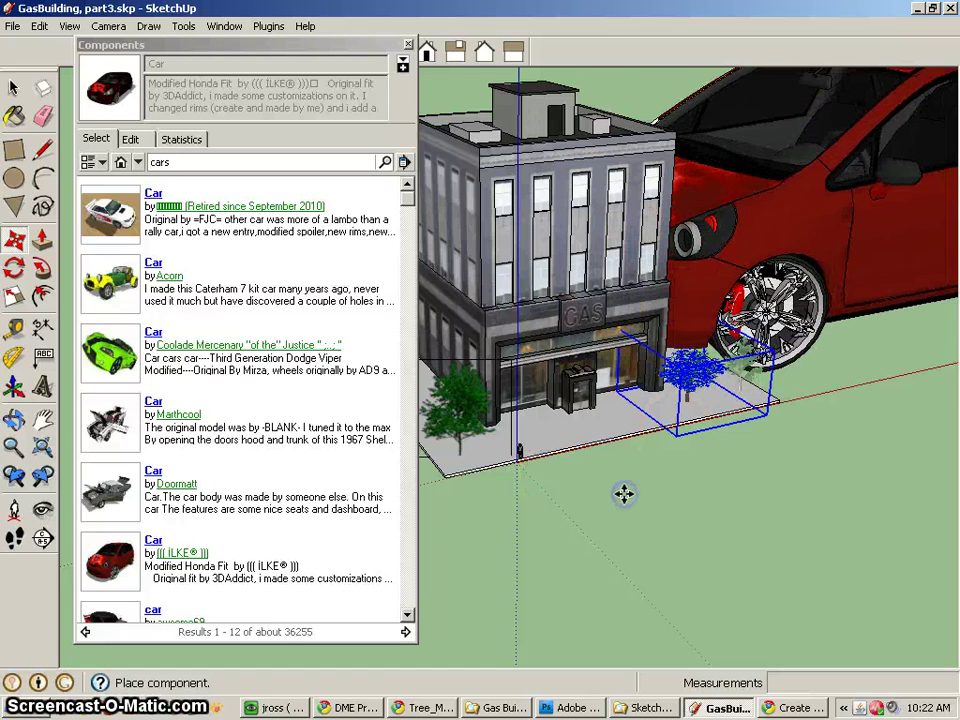
click(822, 288)
scroll(800, 350, down, 4)
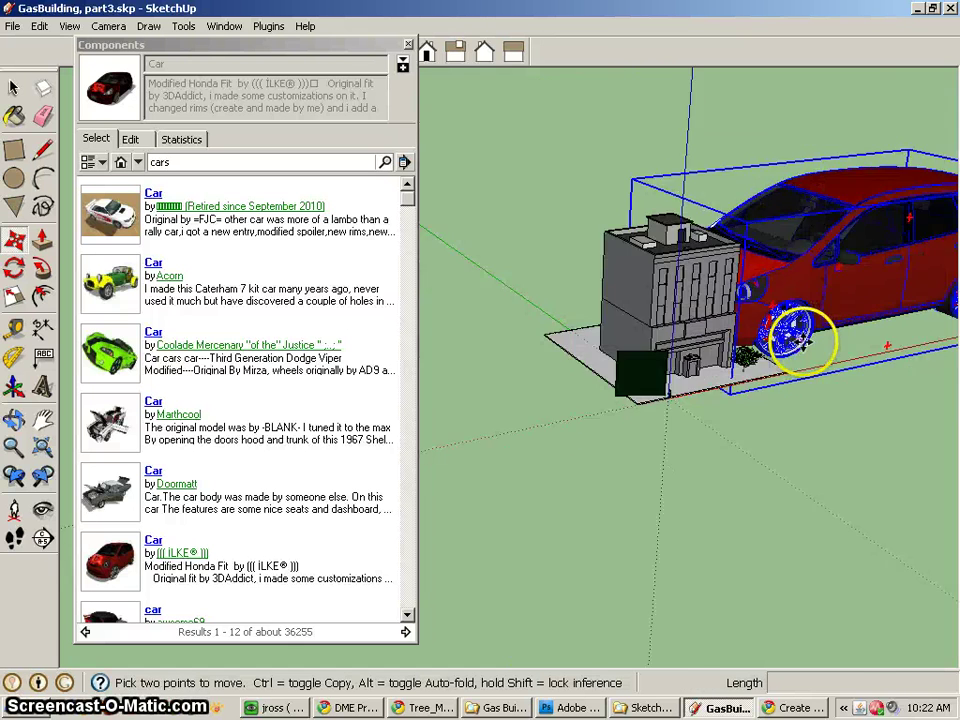
middle_drag(800, 345, 725, 190)
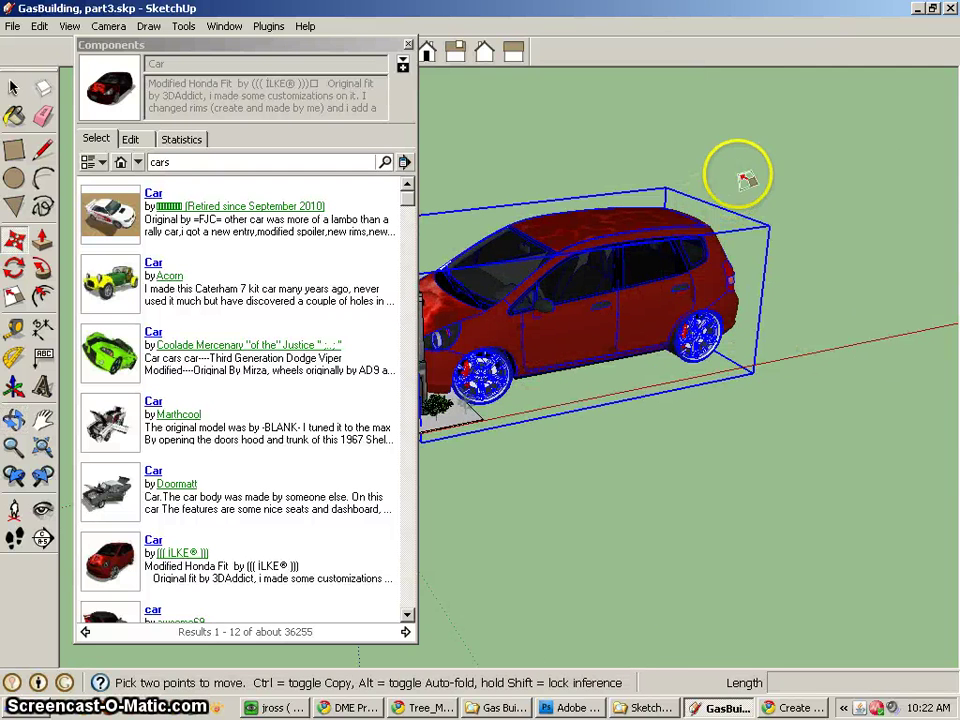
key(s)
drag(666, 190, 458, 400)
Step: Rescale the car along its width, green-axis length and height until it looks normally proportioned
drag(372, 50, 934, 69)
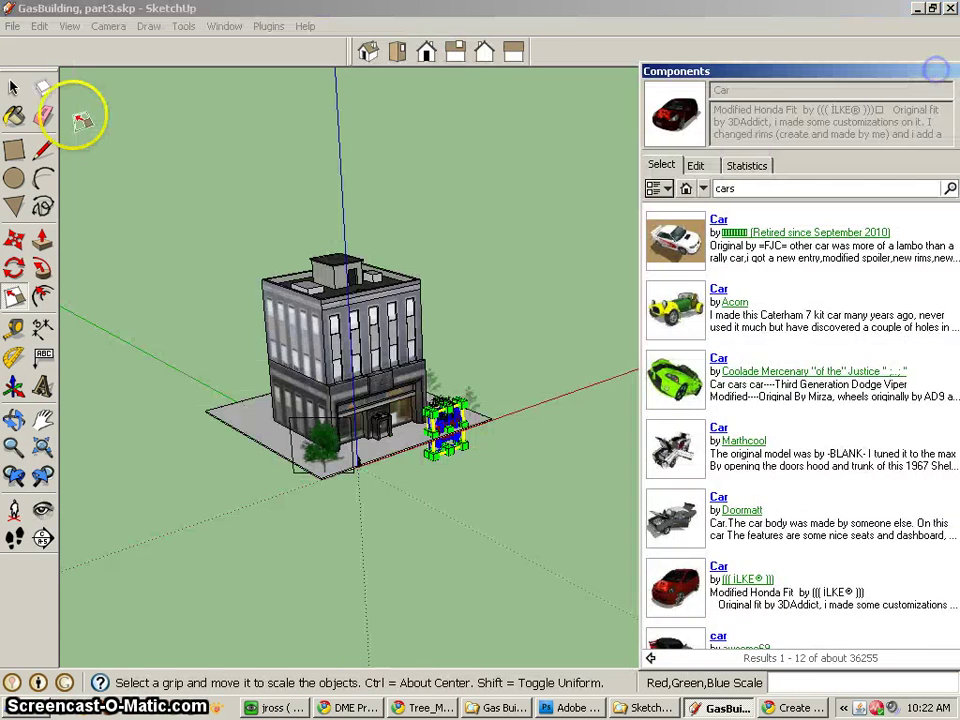
click(14, 88)
scroll(407, 468, up, 10)
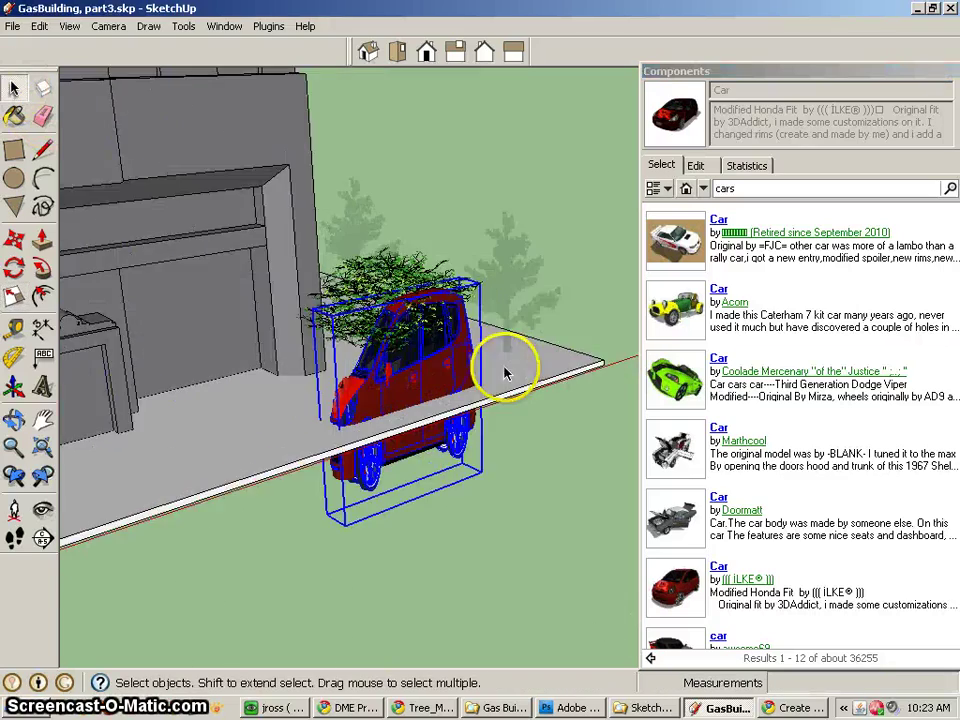
middle_drag(360, 423, 388, 349)
key(s)
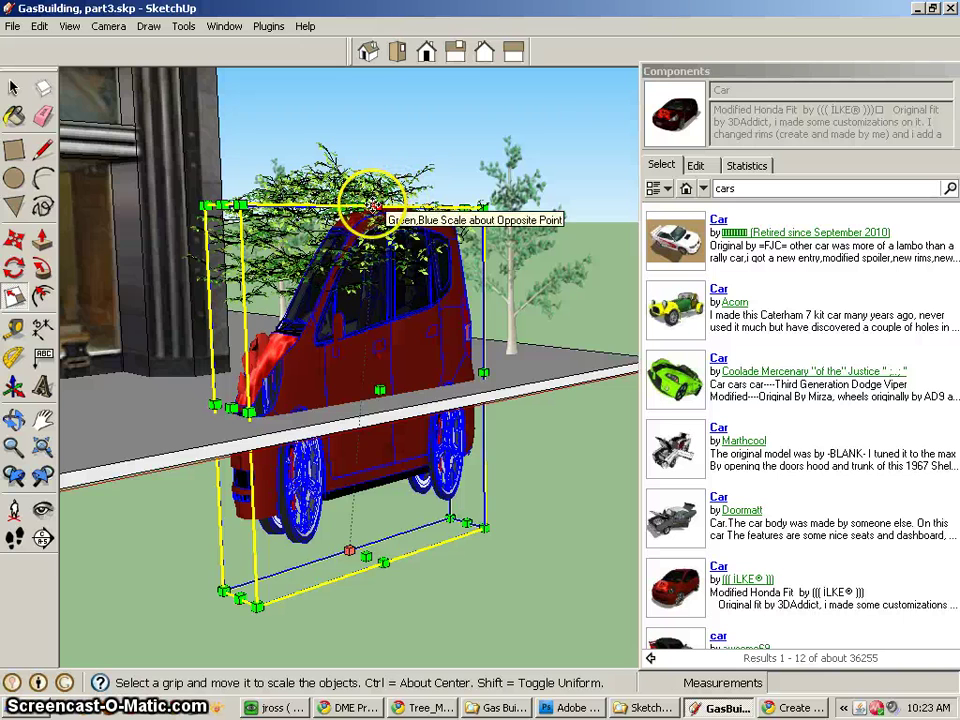
drag(385, 205, 366, 354)
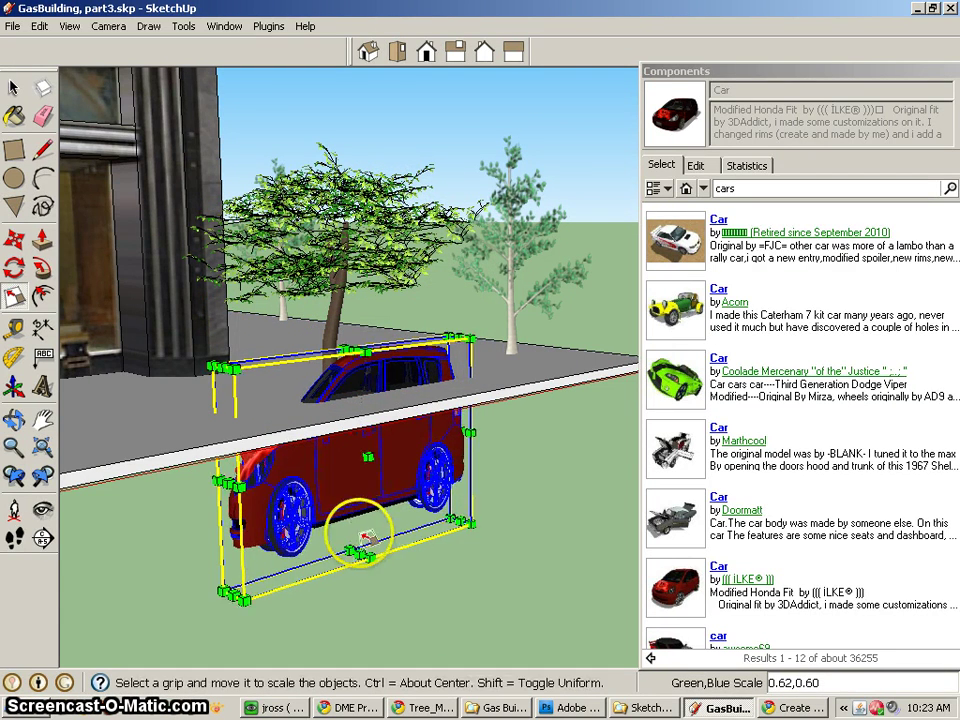
click(358, 453)
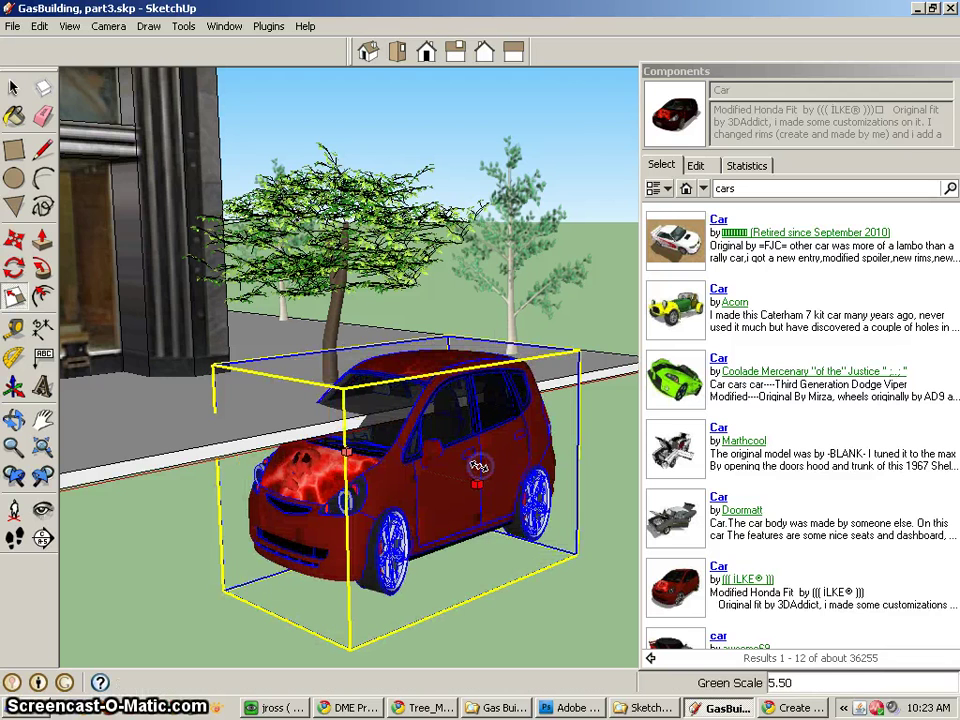
middle_drag(478, 466, 332, 388)
drag(332, 390, 322, 428)
middle_drag(400, 360, 440, 345)
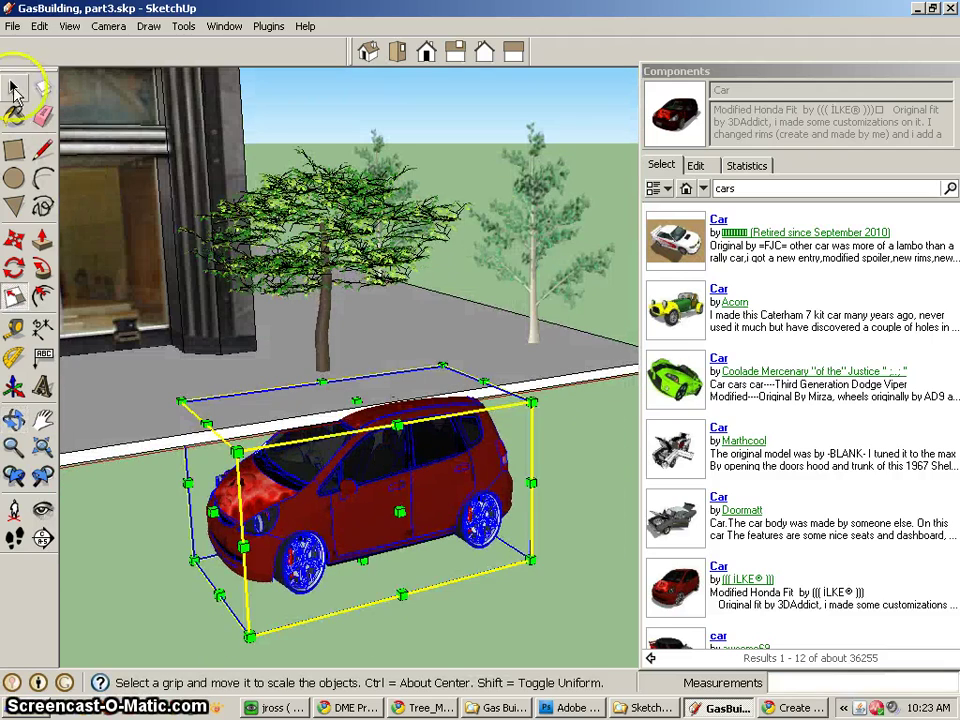
Step: Move the red car by its lower corner onto the street beside the curb in front of the GAS building
click(15, 90)
key(m)
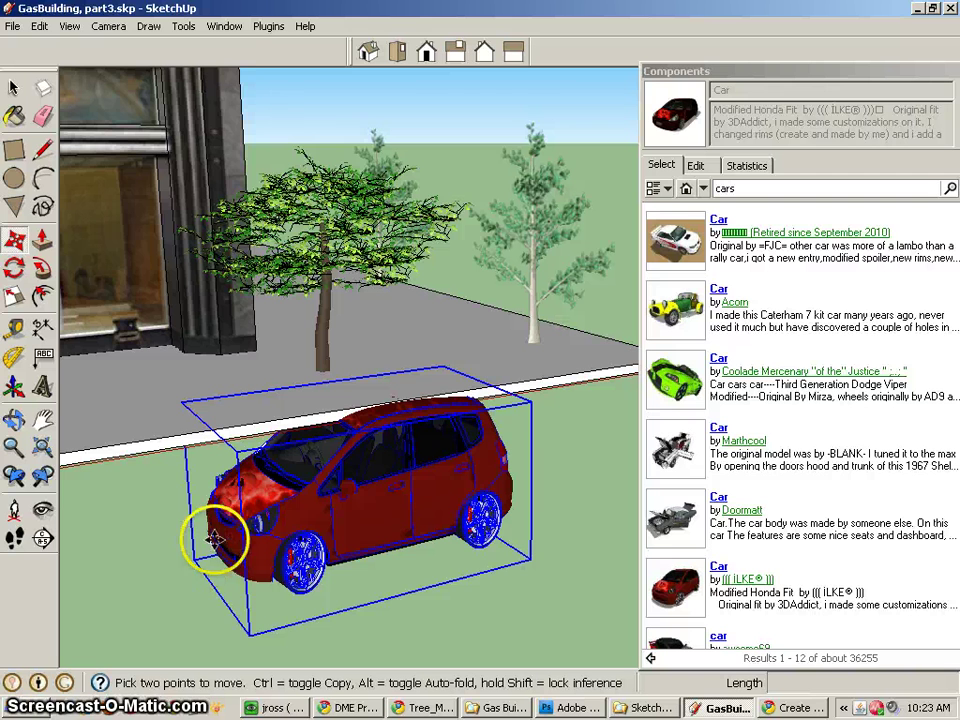
click(194, 560)
drag(230, 502, 393, 354)
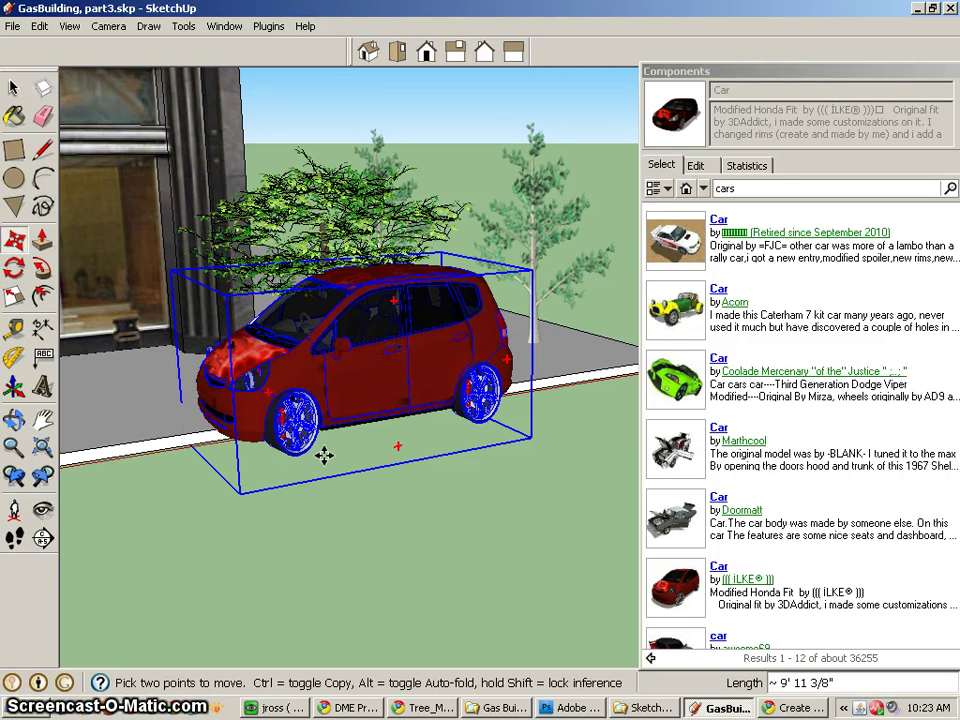
drag(315, 447, 548, 478)
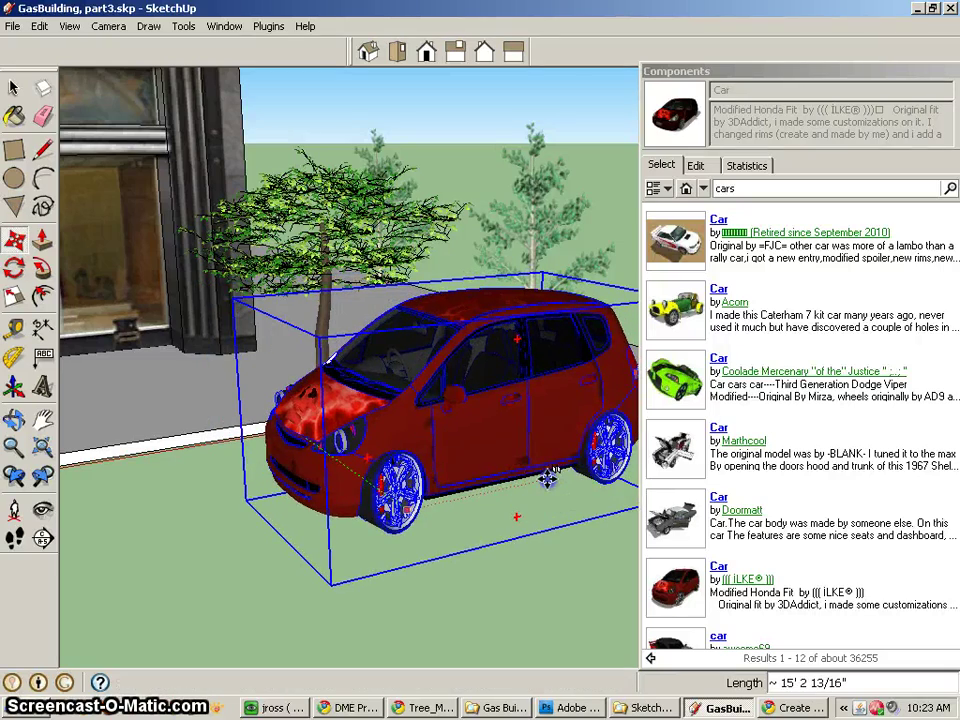
middle_drag(552, 484, 173, 578)
scroll(435, 516, down, 5)
Step: Check the tree group near the car from a raised front view
key(F3)
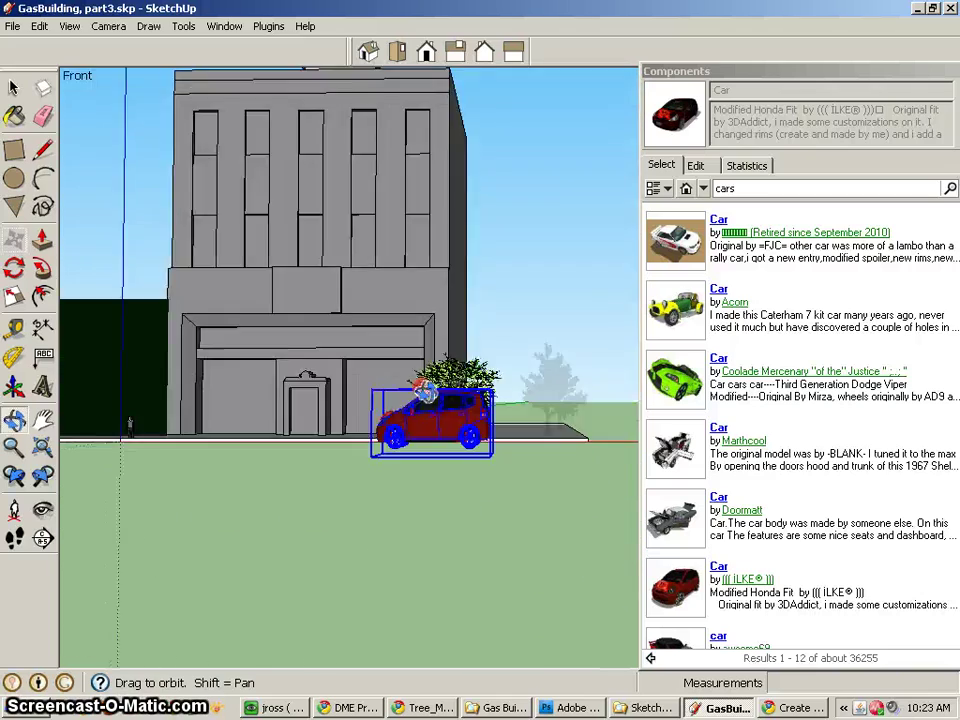
middle_drag(426, 395, 117, 538)
key(m)
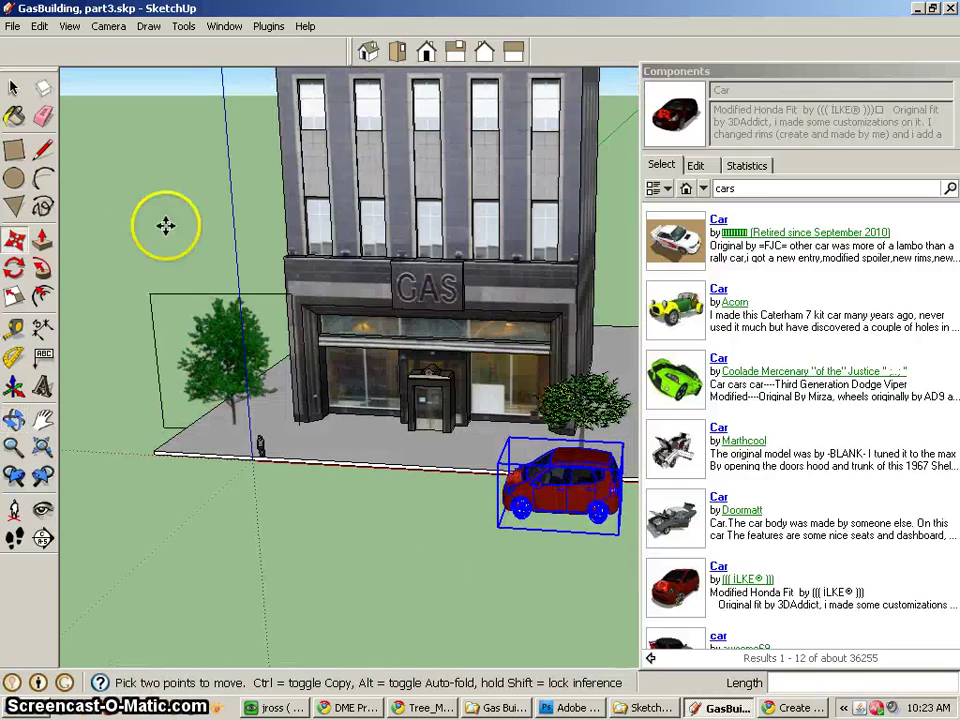
click(13, 89)
click(200, 315)
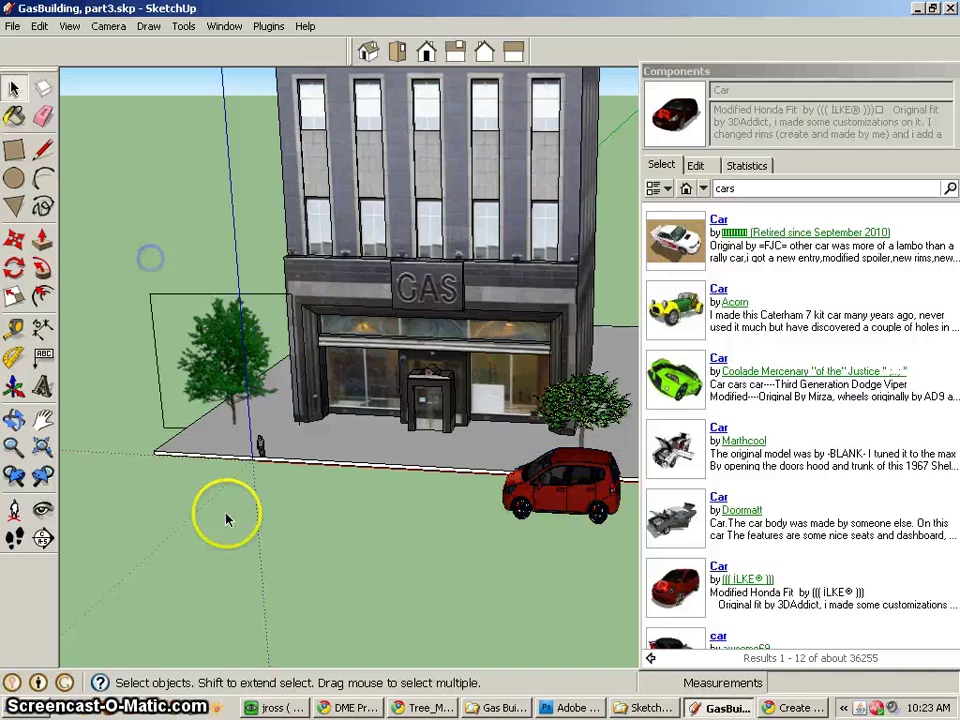
Step: Orbit to a near-frontal building view and save the model as GasBuilding, part3.skp
middle_drag(265, 517, 237, 515)
click(395, 518)
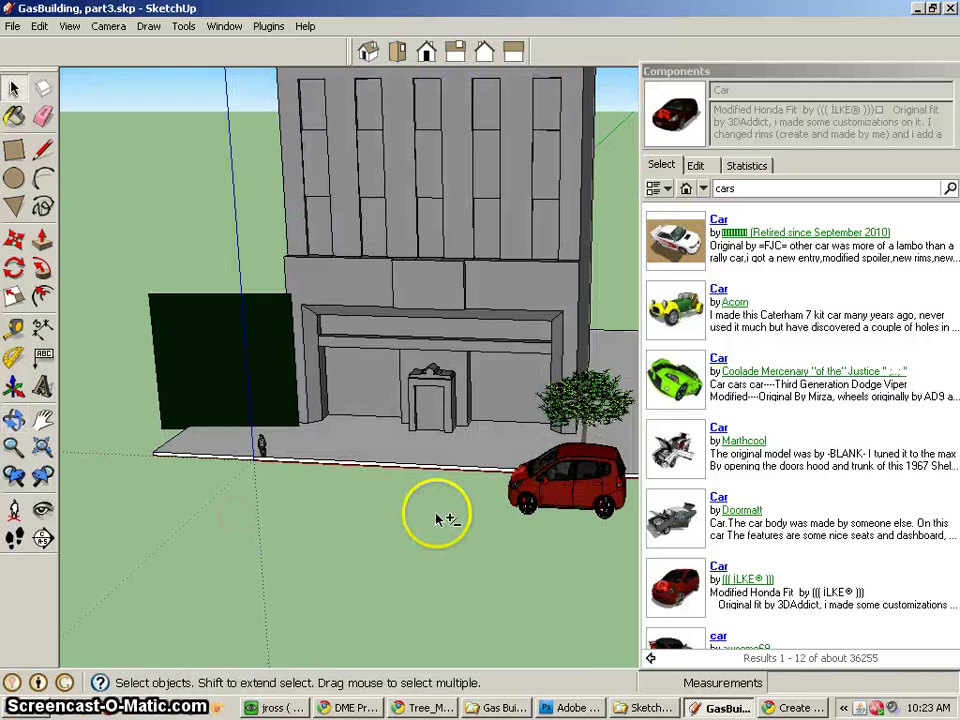
middle_drag(439, 508, 296, 583)
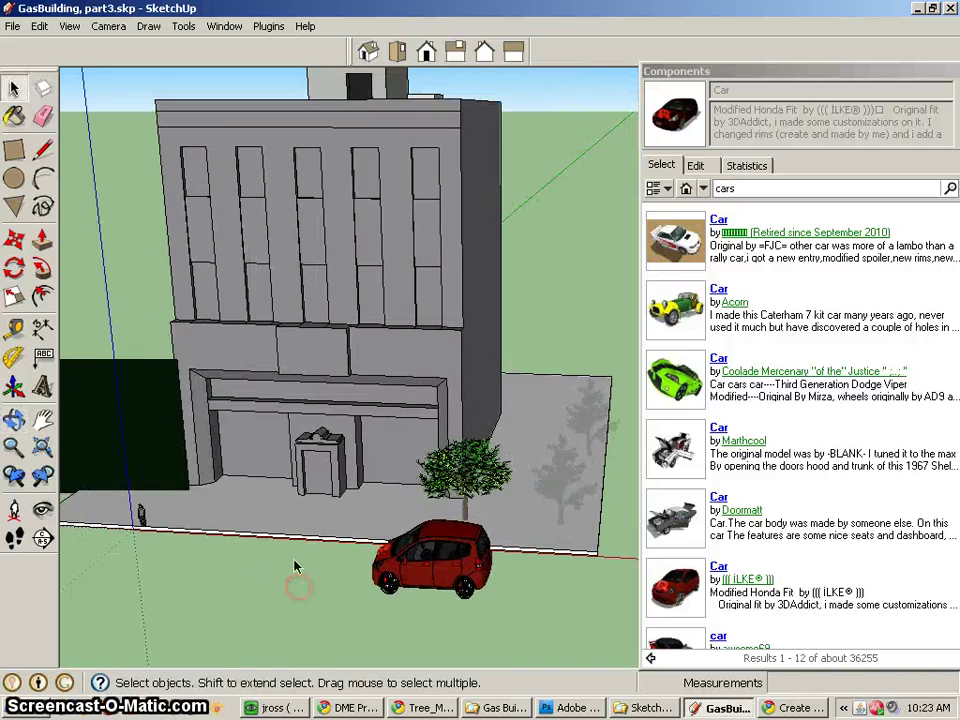
click(398, 290)
middle_drag(333, 487, 490, 428)
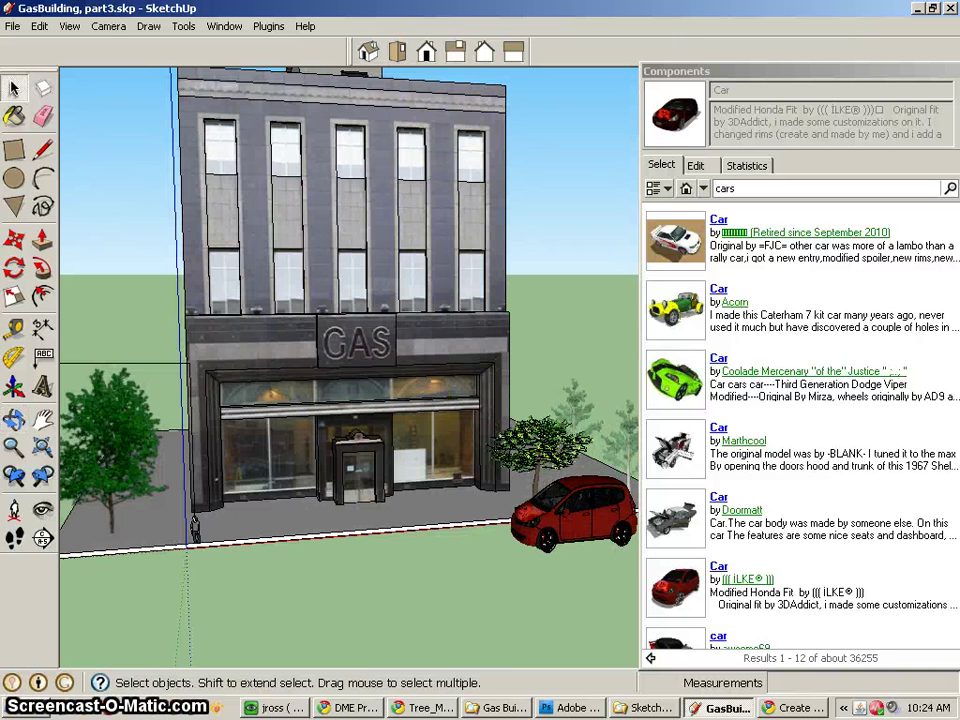
click(14, 26)
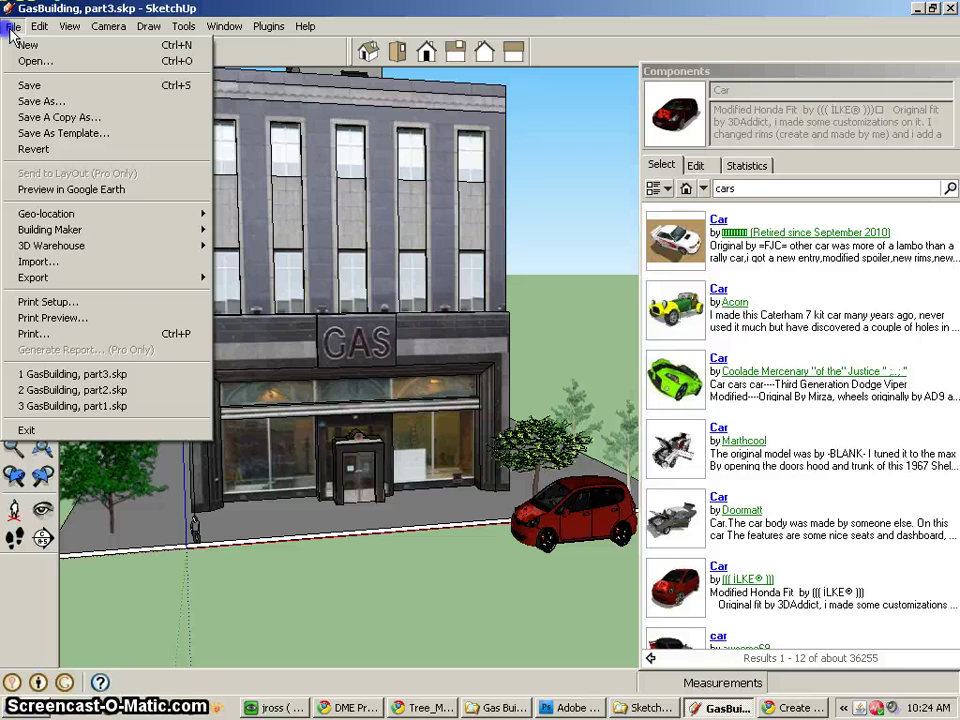
click(28, 86)
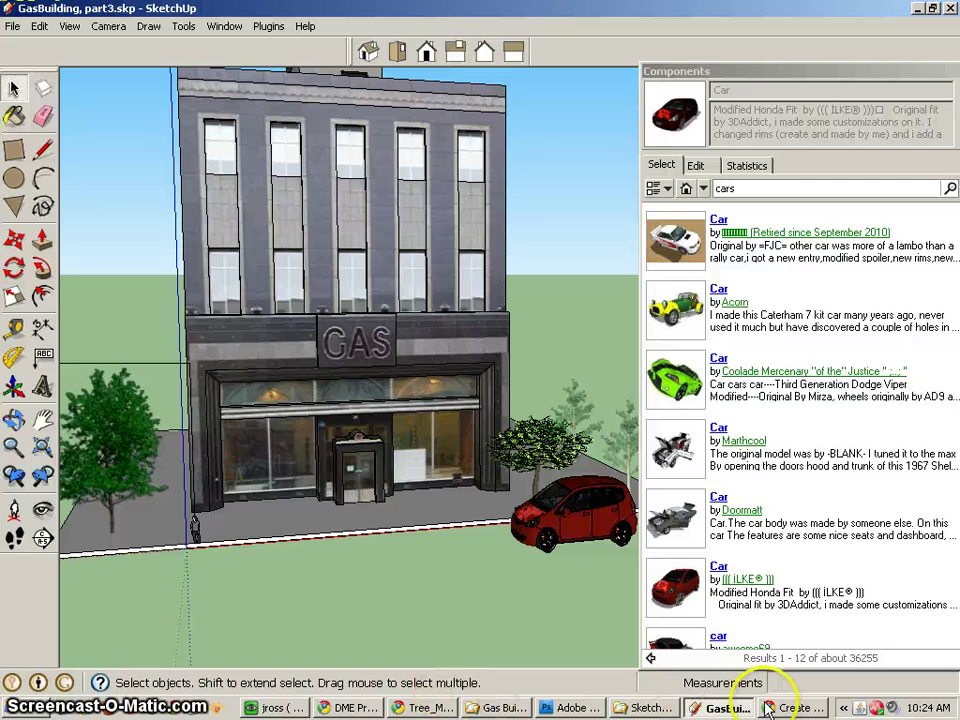
Step: Bring up the lamp post search results, with the component browser floating over the model
click(437, 703)
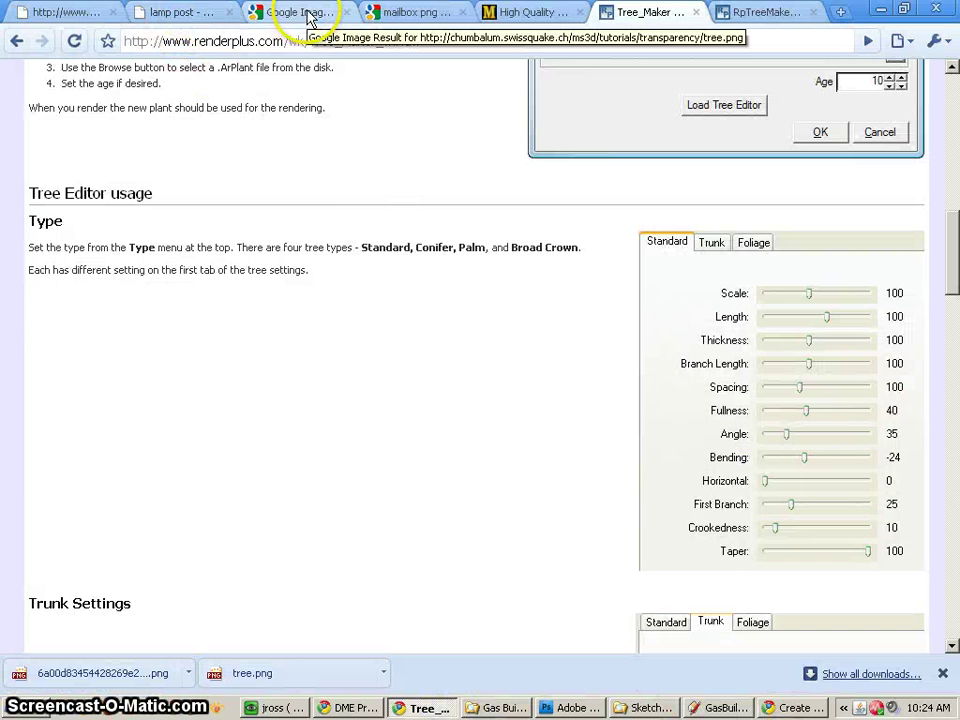
click(180, 13)
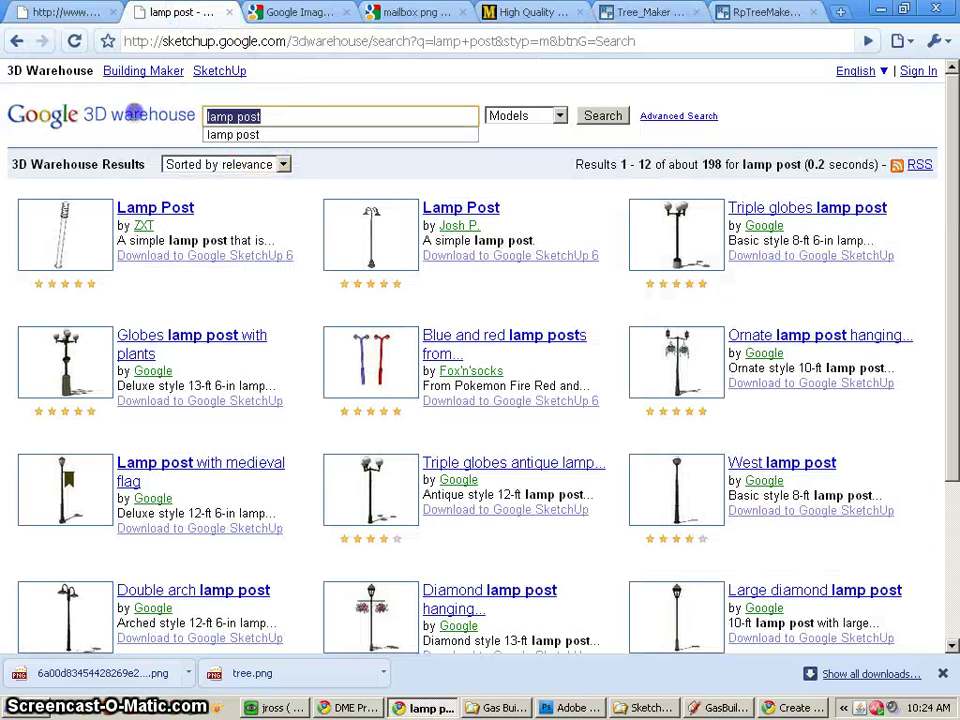
key(Down)
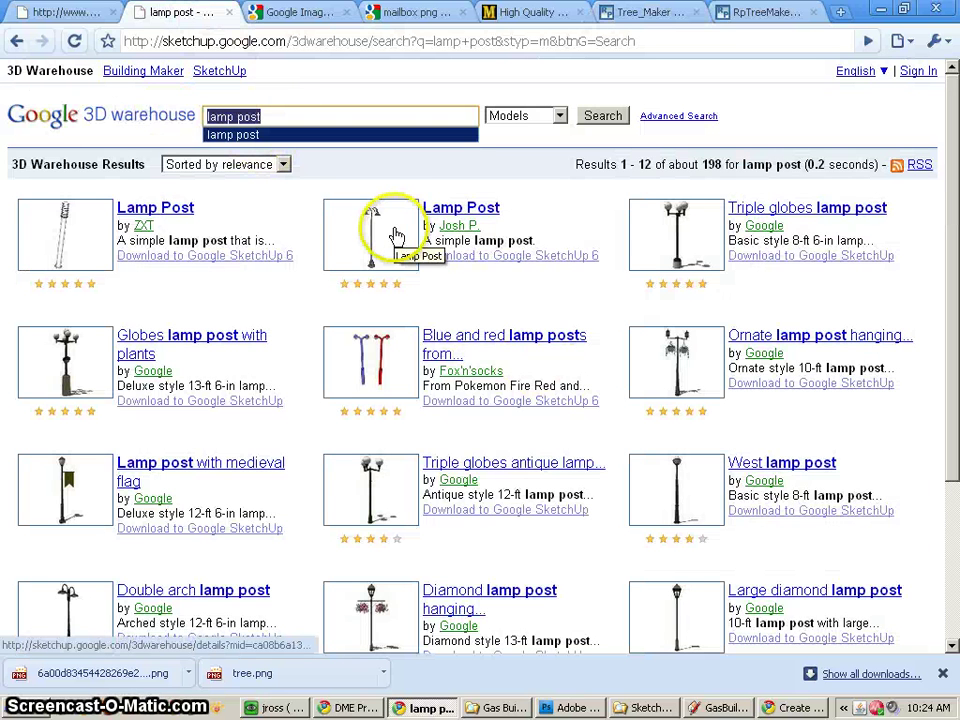
click(725, 707)
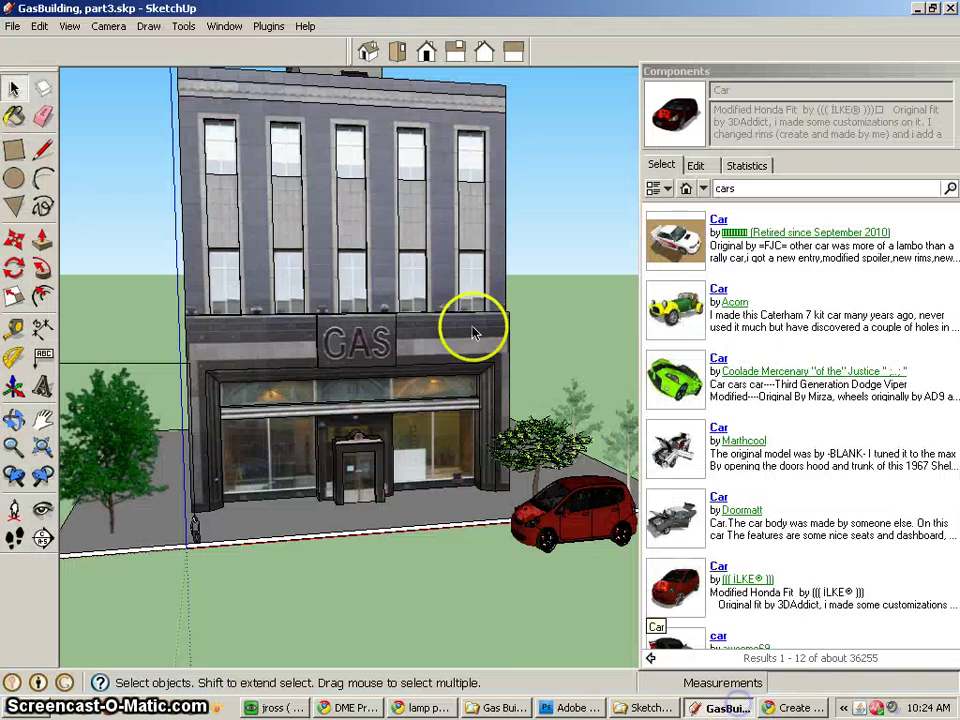
drag(785, 80, 673, 78)
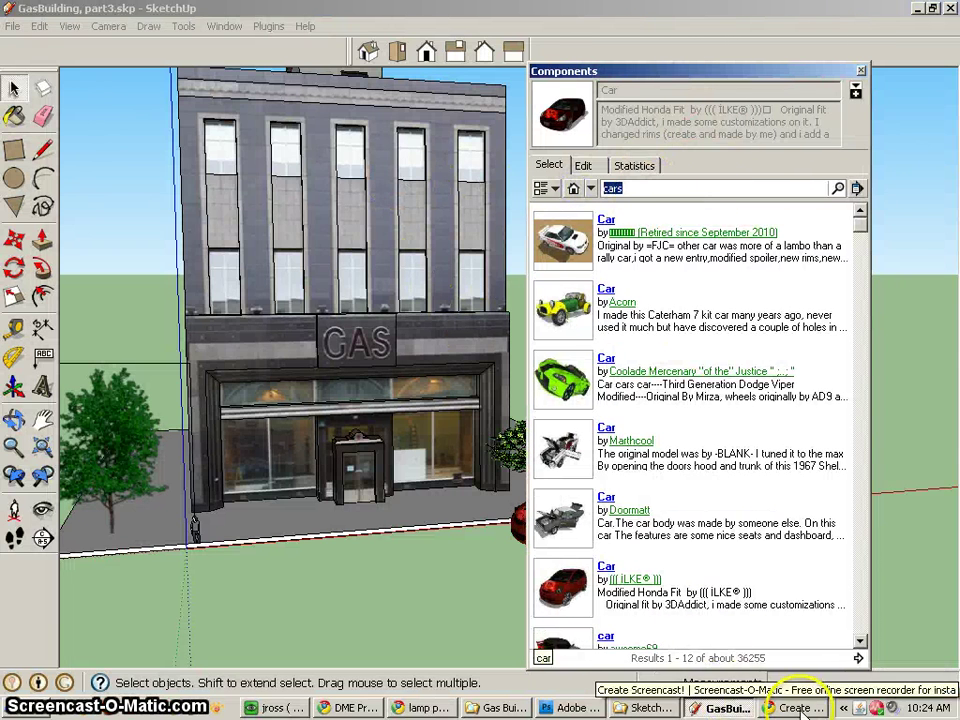
click(402, 707)
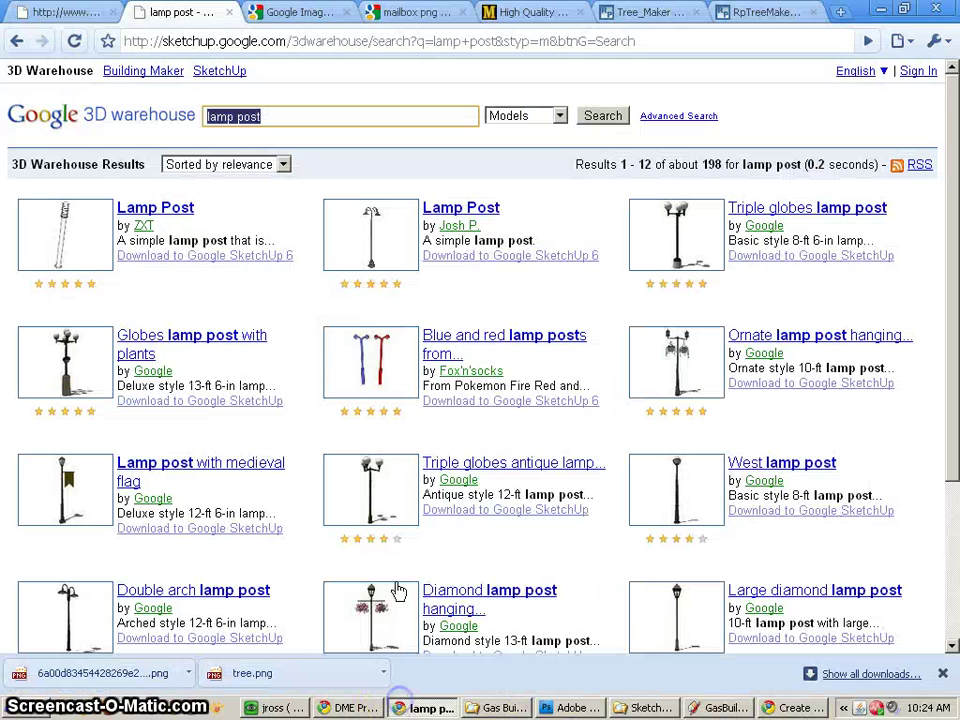
Step: Download the simple Lamp Post model as a Google SketchUp 6 file
click(356, 235)
click(446, 514)
click(538, 510)
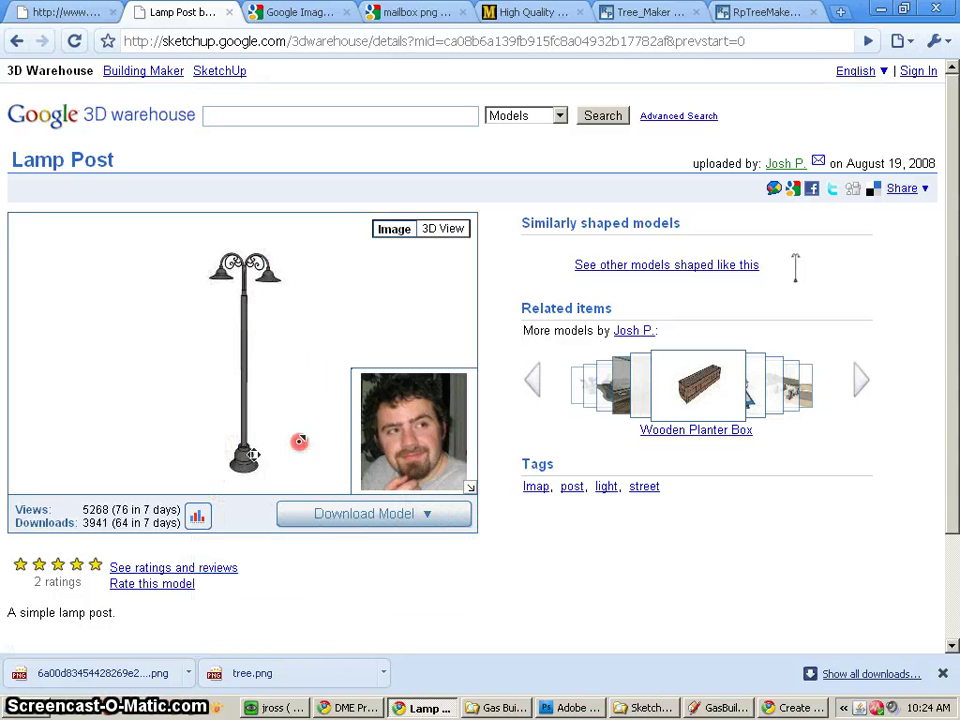
click(369, 516)
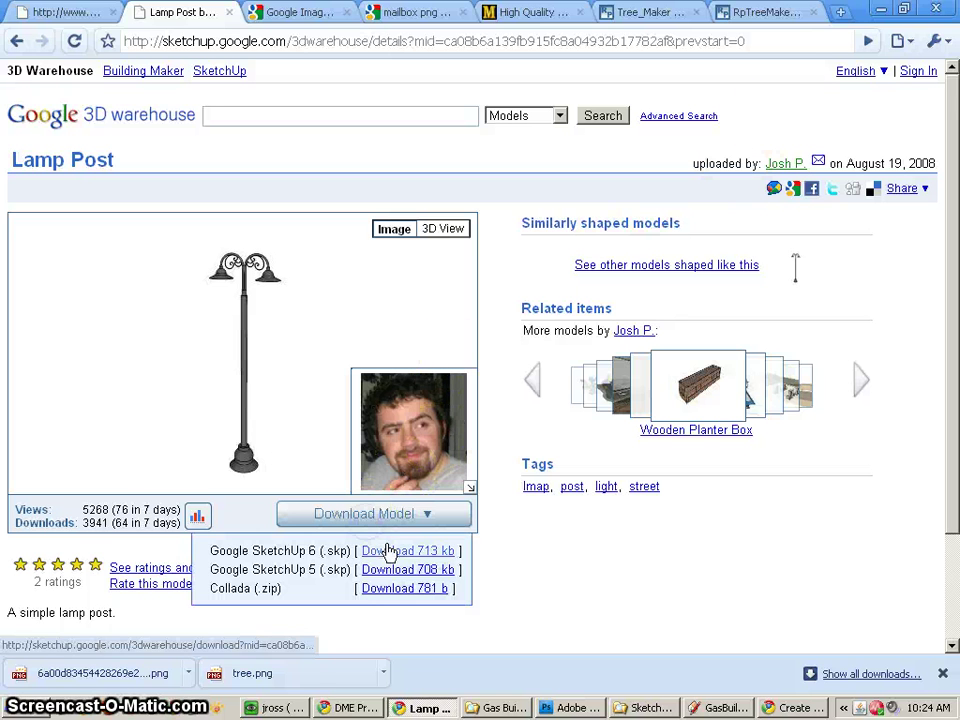
click(390, 549)
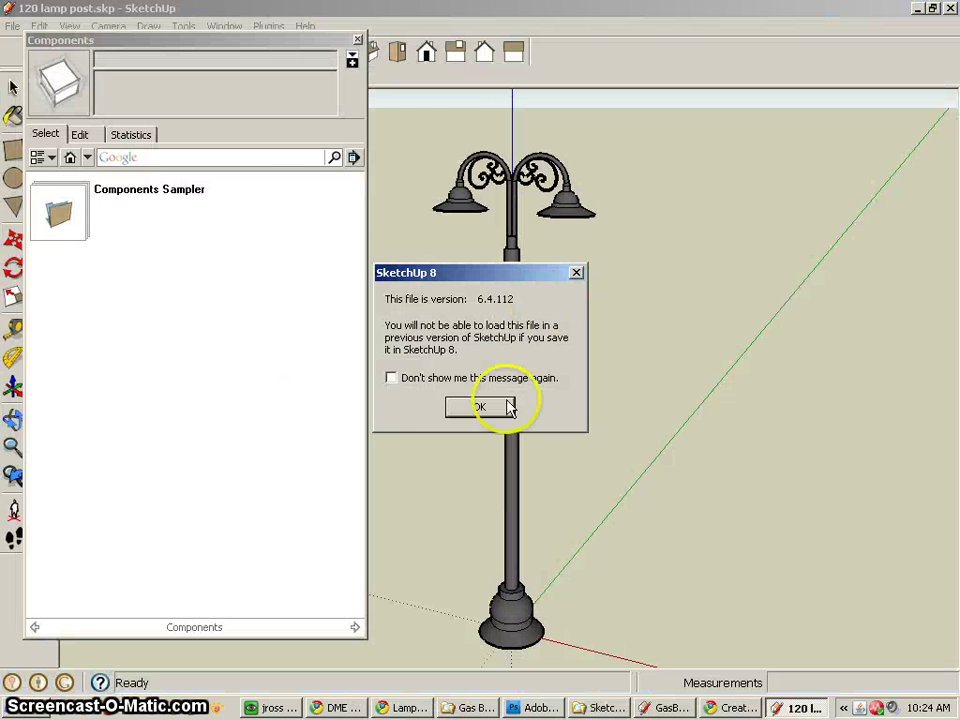
Step: Open the older-version lamp post file, copy the two-armed lamp post, and return to GasBuilding
click(480, 407)
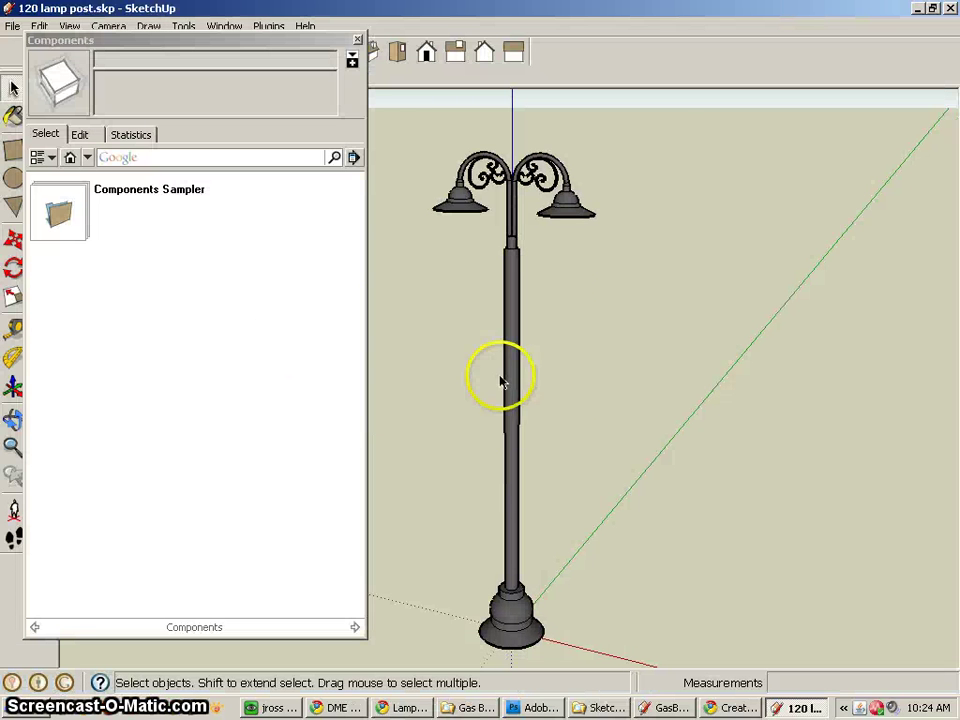
right_click(516, 236)
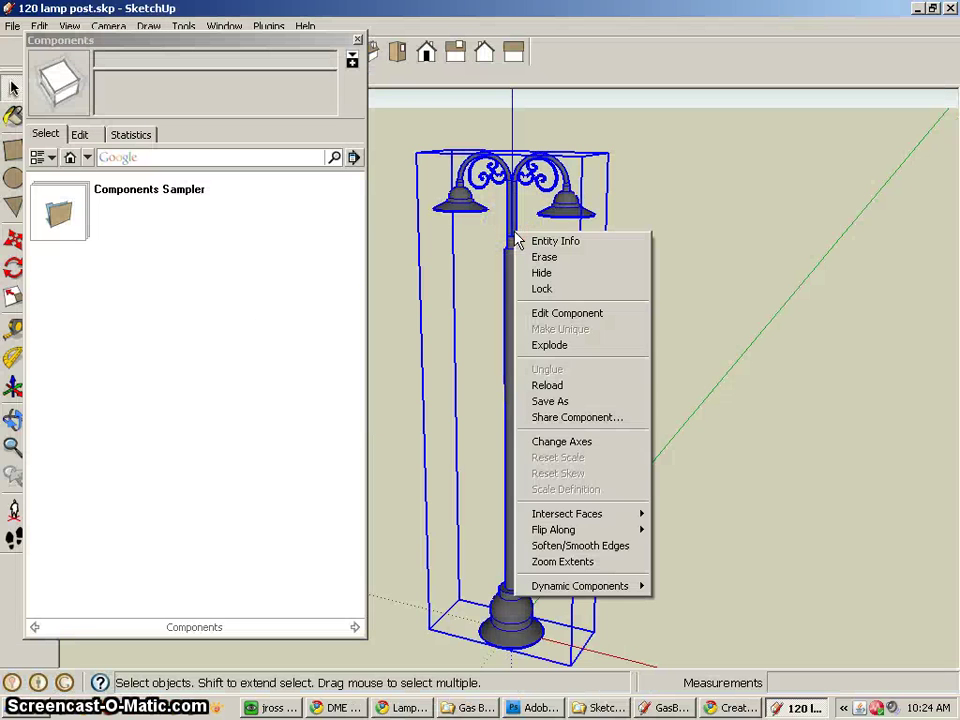
click(39, 27)
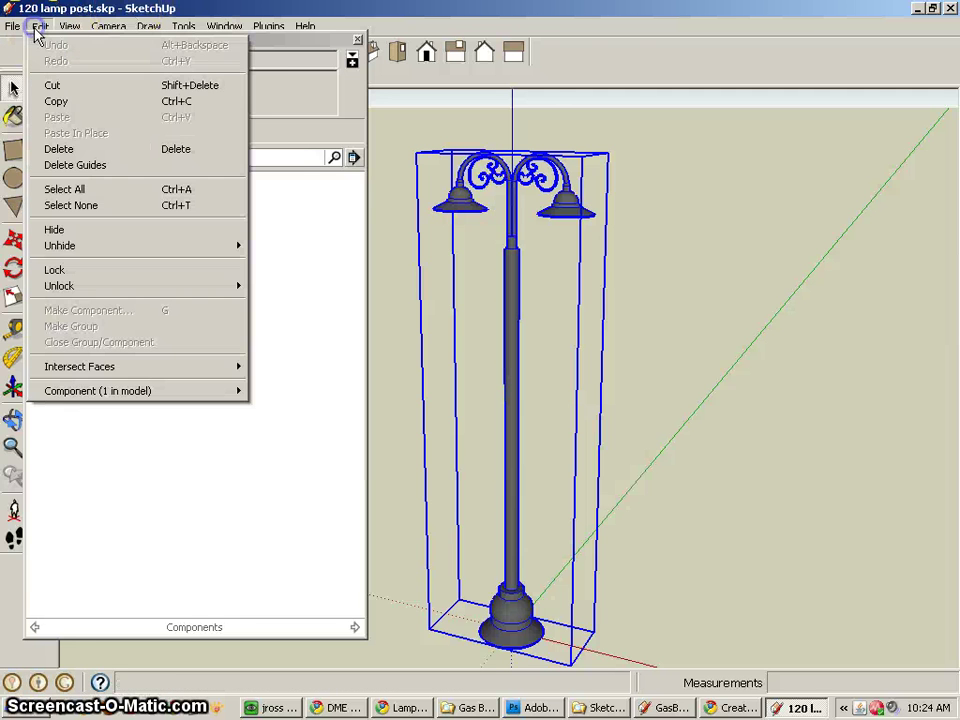
click(55, 101)
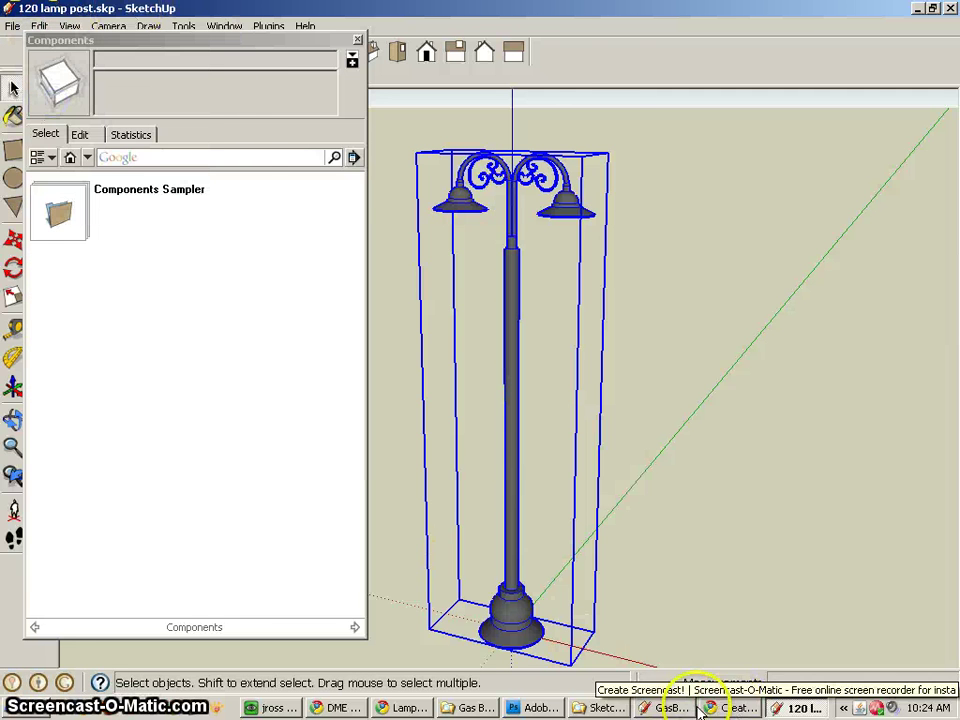
click(666, 707)
Step: Paste the lamp post onto the ground left of the building
click(39, 27)
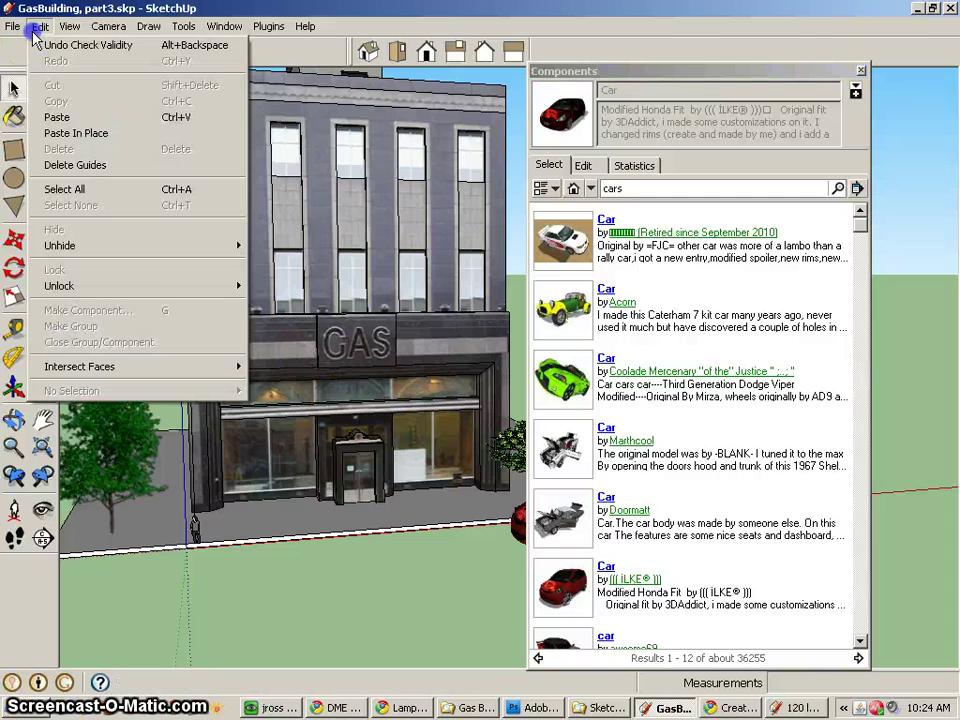
click(62, 118)
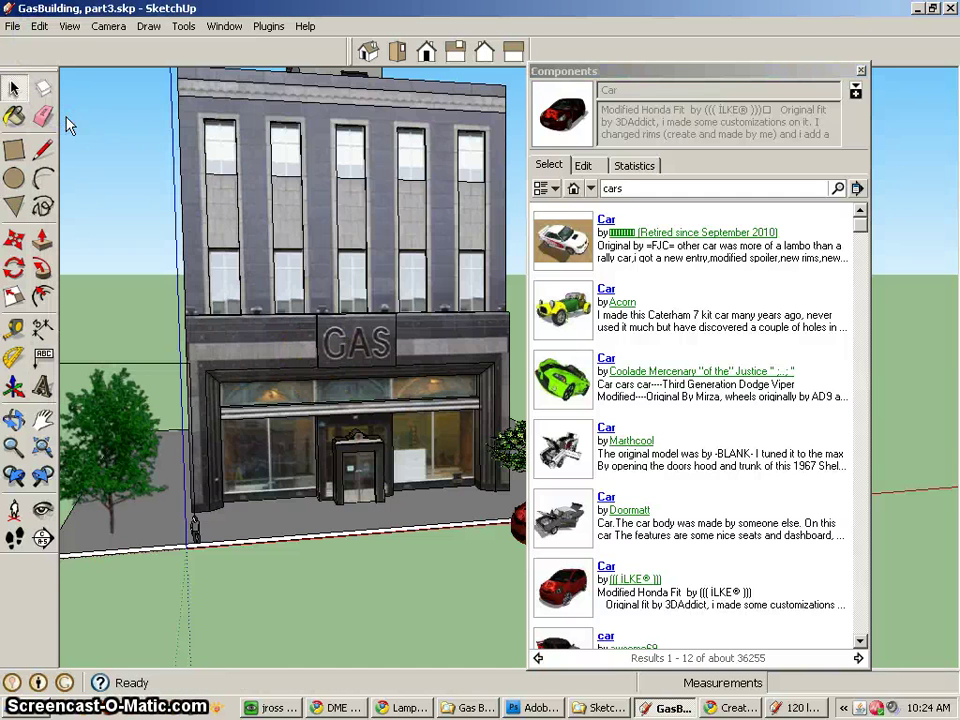
scroll(399, 447, down, 5)
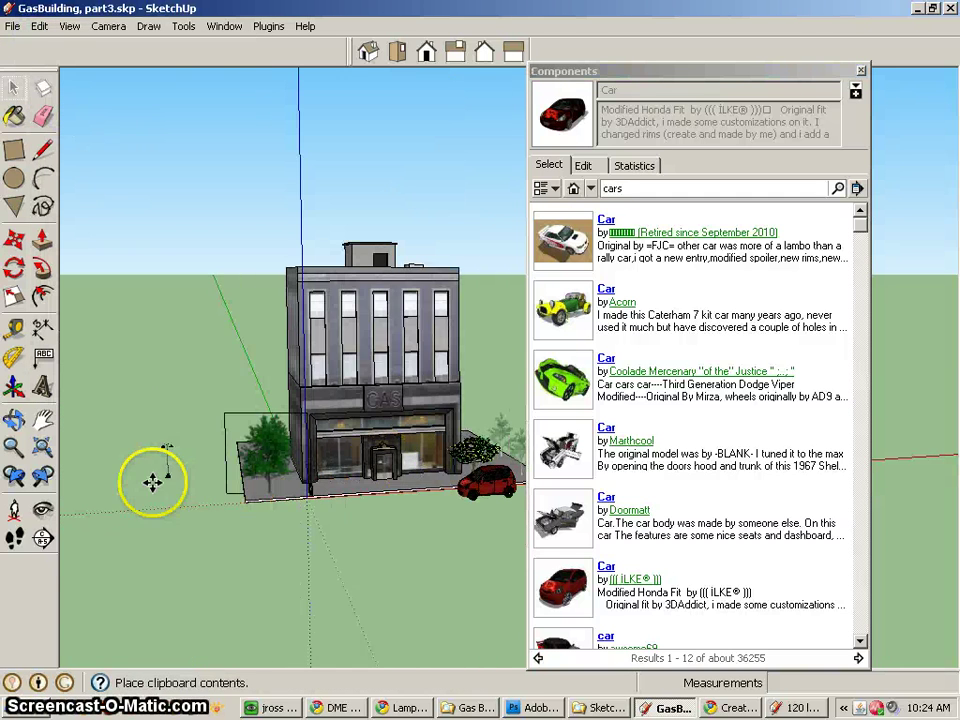
click(193, 503)
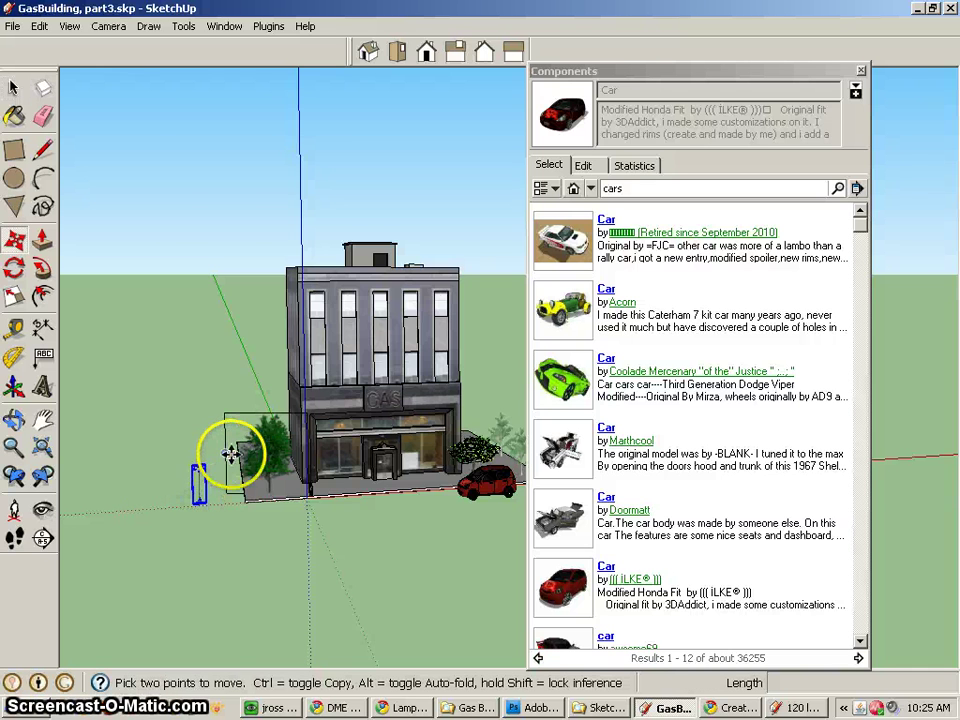
scroll(231, 450, up, 3)
mouse_move(231, 444)
middle_down()
mouse_move(489, 396)
mouse_move(508, 463)
mouse_move(223, 424)
middle_up()
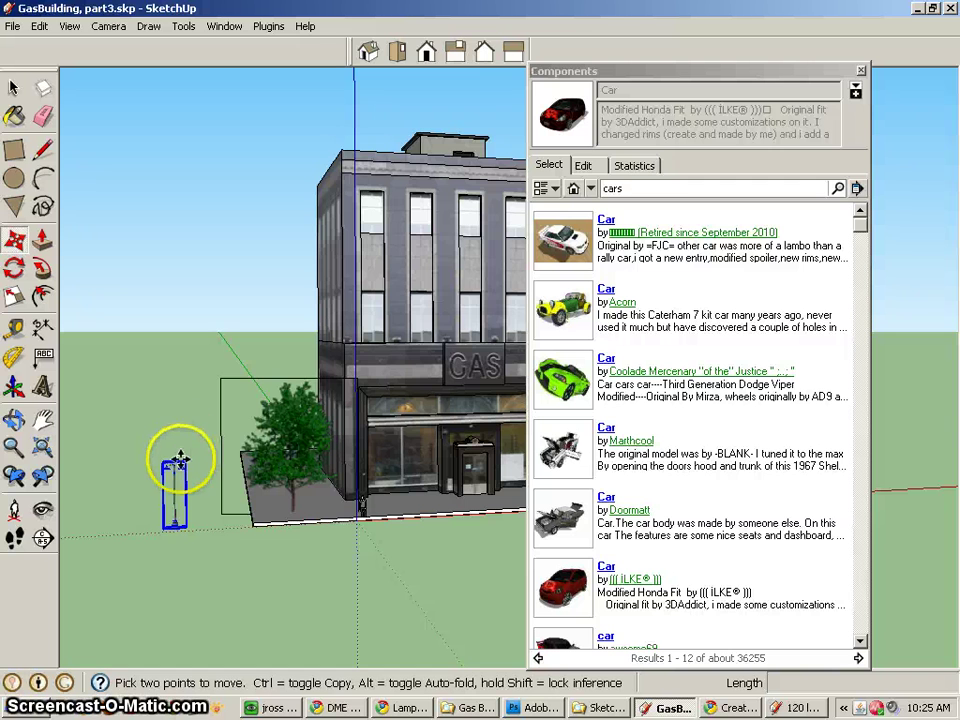
Step: Scale the lamp post up to 1.64 times its size
key(q)
key(s)
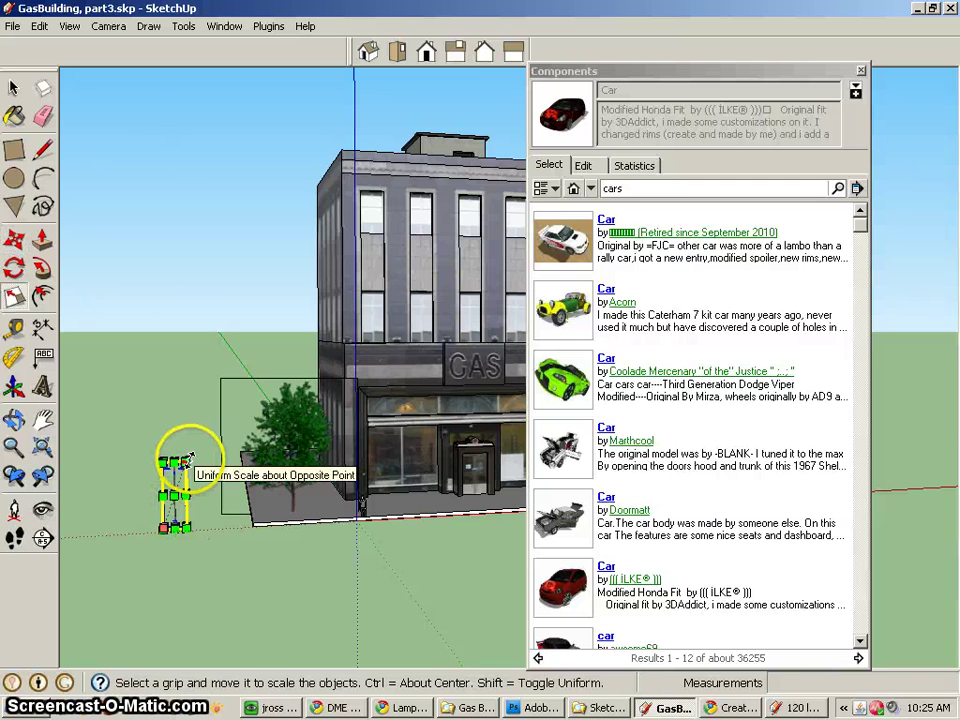
scroll(190, 455, up, 4)
drag(162, 466, 236, 302)
click(13, 90)
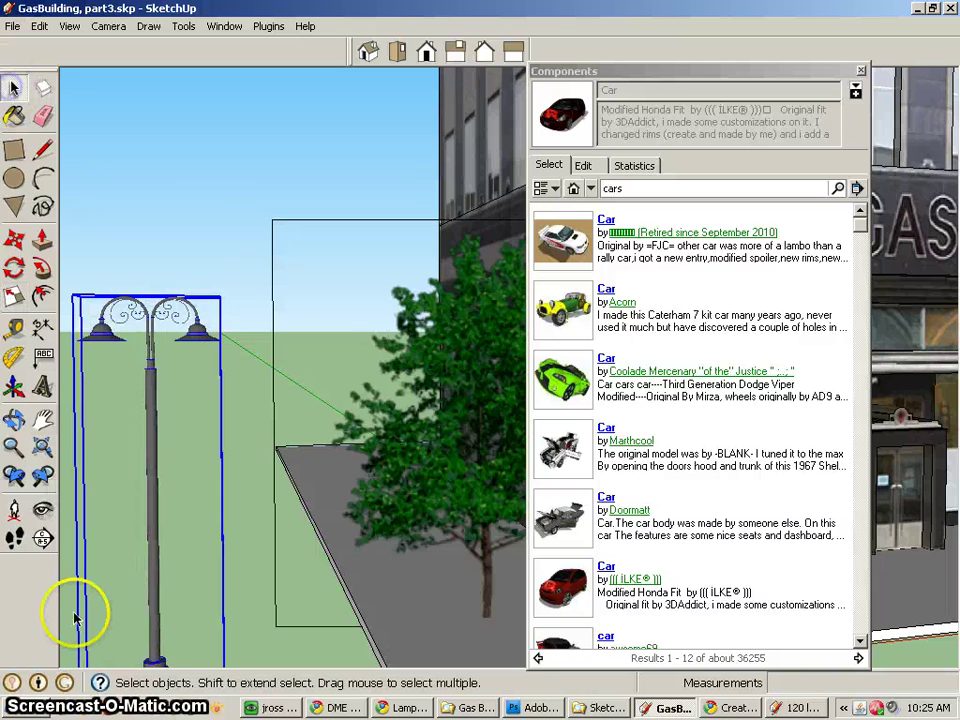
Step: Move the lamp post beside the tree at the building's front-left corner
scroll(171, 579, down, 5)
middle_drag(171, 579, 240, 566)
drag(143, 564, 321, 616)
key(m)
middle_drag(321, 616, 176, 583)
click(14, 90)
middle_drag(236, 189, 339, 418)
scroll(307, 418, down, 2)
middle_drag(197, 418, 418, 484)
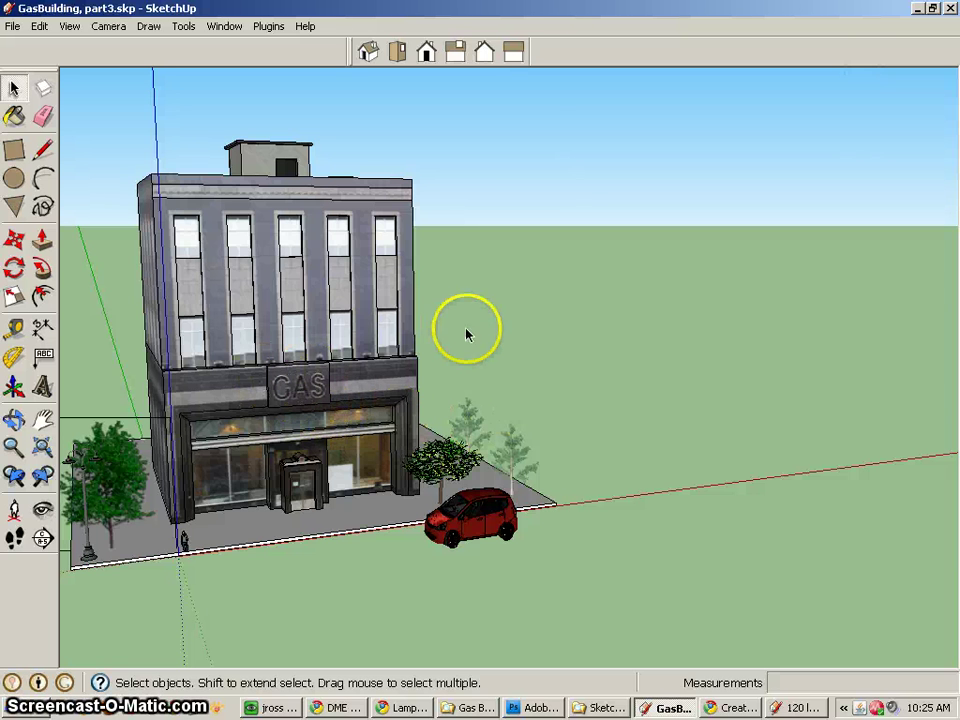
middle_drag(536, 426, 723, 416)
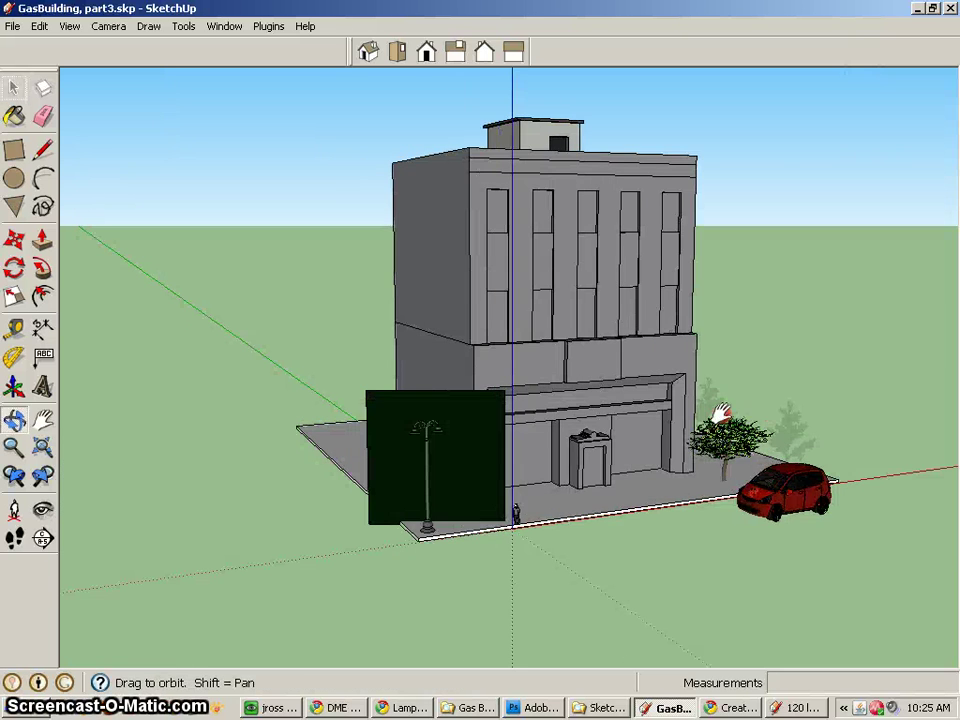
middle_drag(789, 332, 546, 343)
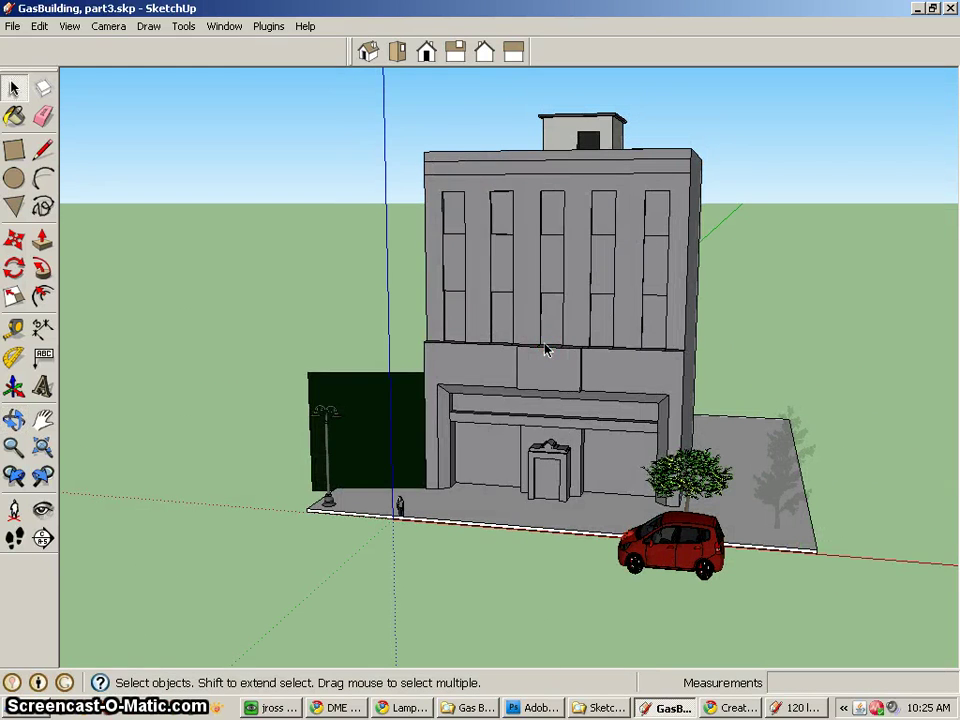